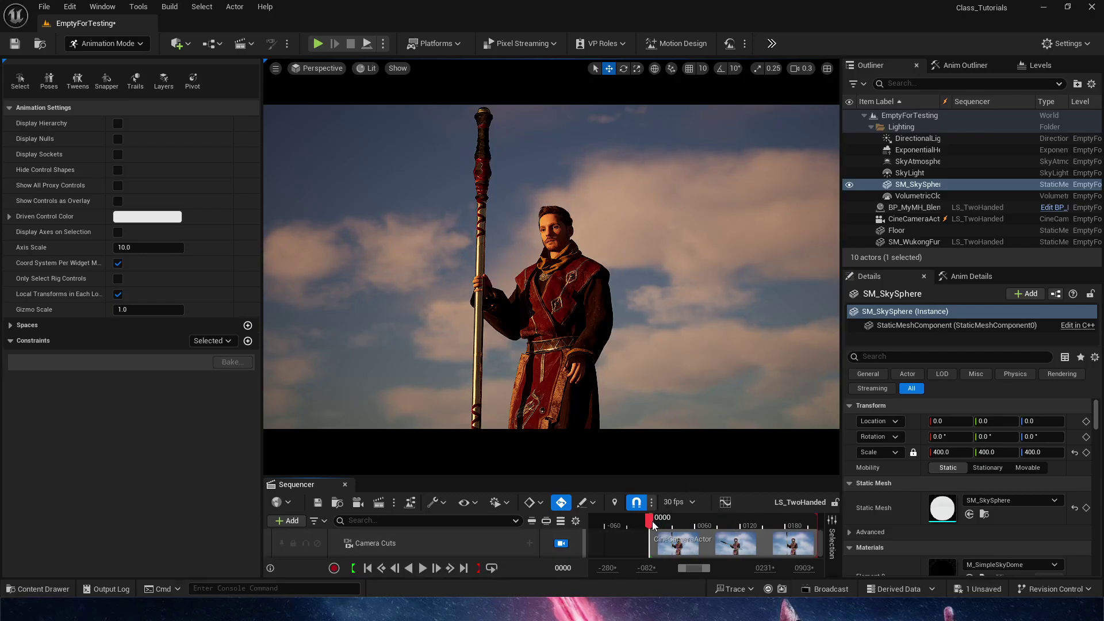
# Play the LS_TwoHanded sequence to review the staff animation, and return the playhead to frame 0000
pyautogui.press('space')
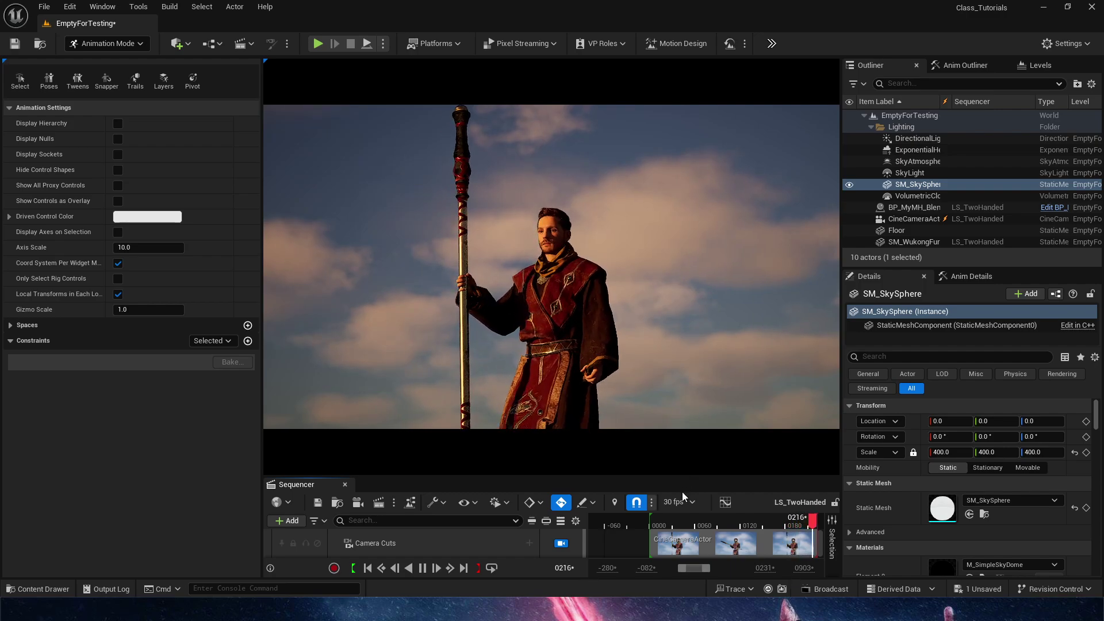
pyautogui.click(677, 524)
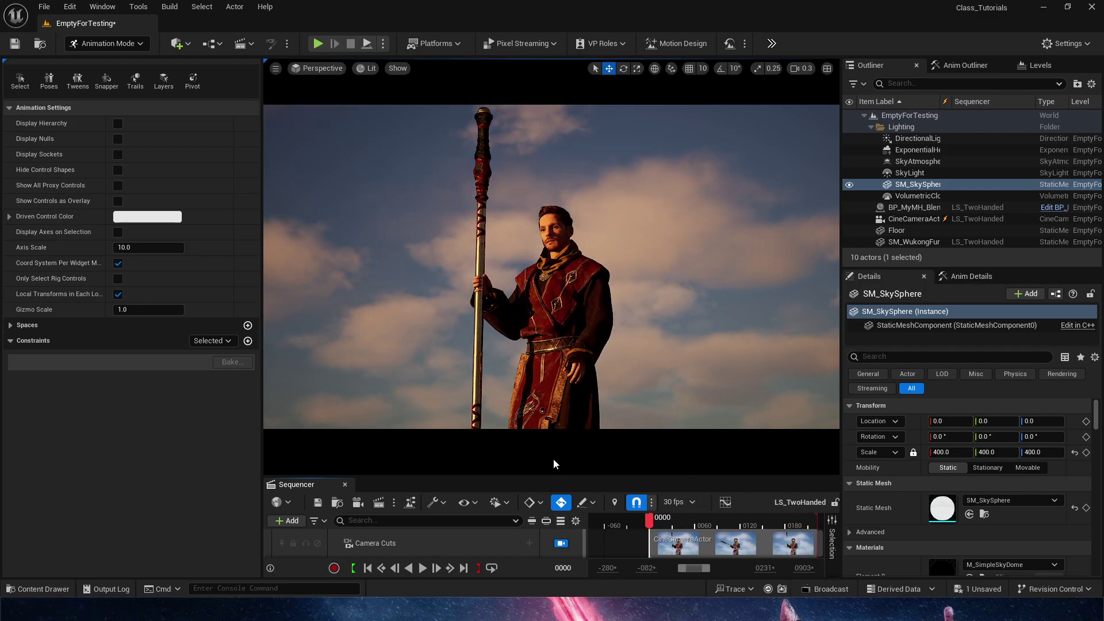
# Enlarge the Sequencer and delete the SM_WukongFury_Submesh, MetaHuman_ControlRig (Layered) and Face tracks, keeping the Body's Idle_Long animation
pyautogui.moveTo(536, 476); pyautogui.dragTo(535, 360)
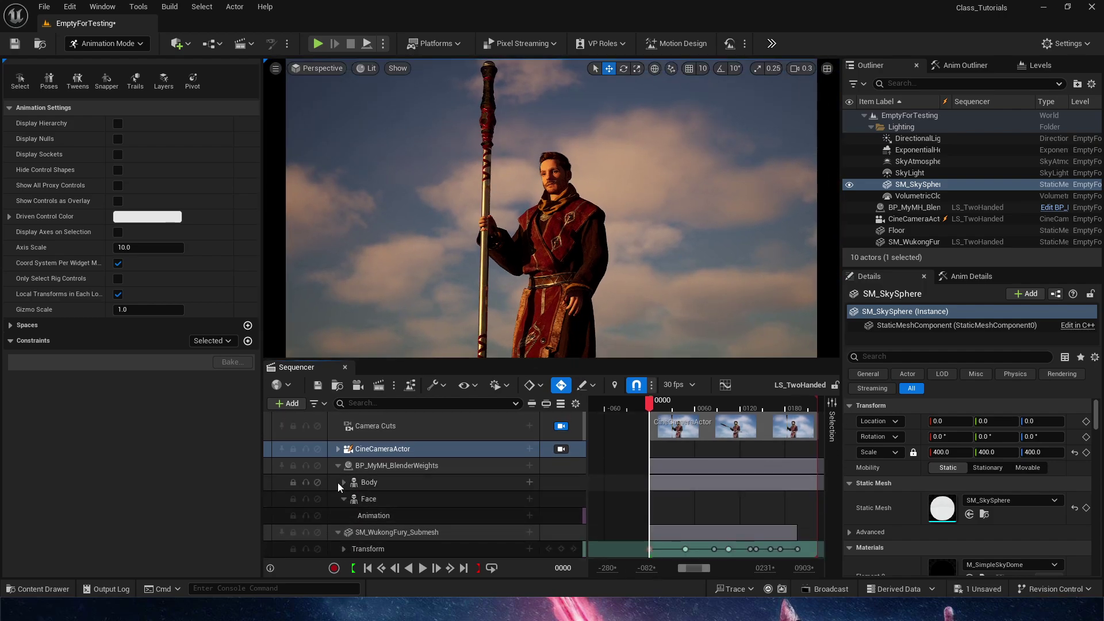
pyautogui.click(409, 534)
pyautogui.press('Delete')
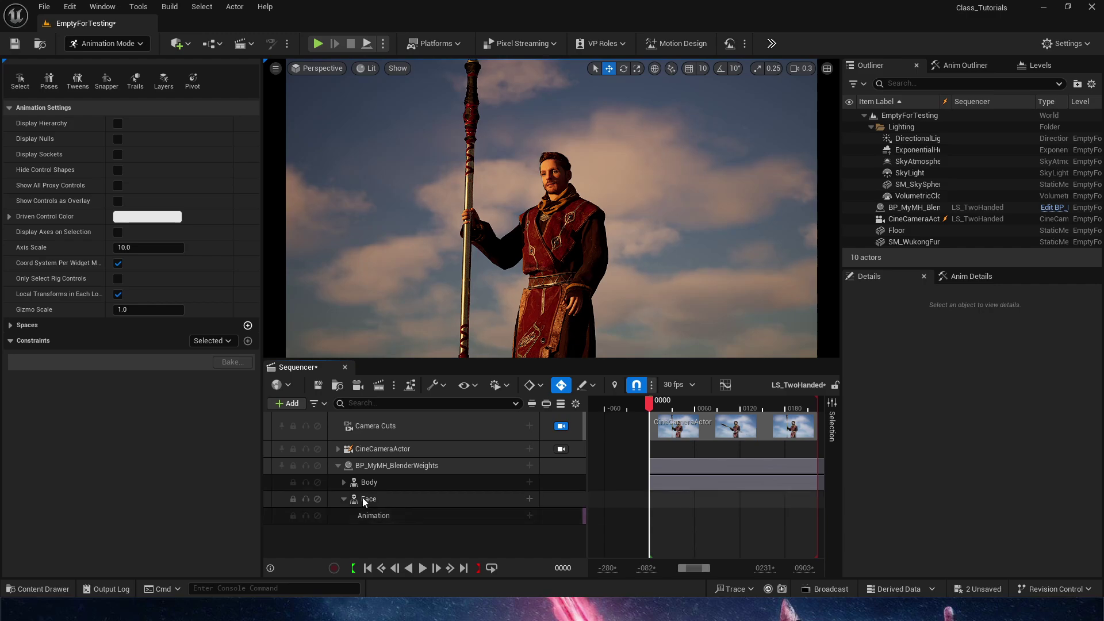
pyautogui.click(343, 482)
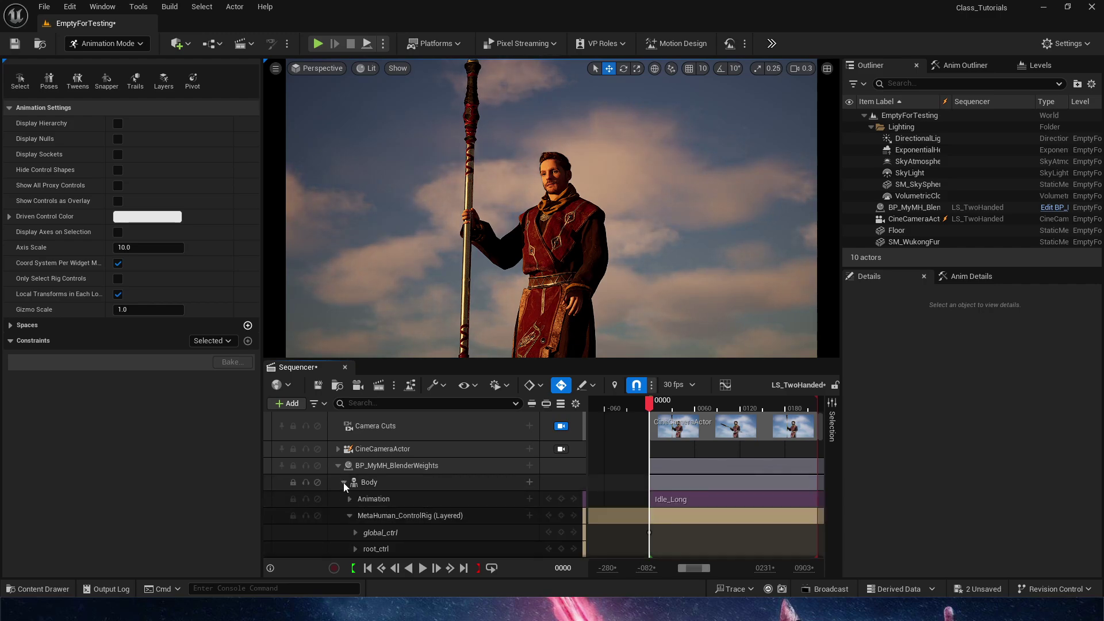
pyautogui.click(402, 516)
pyautogui.press('Delete')
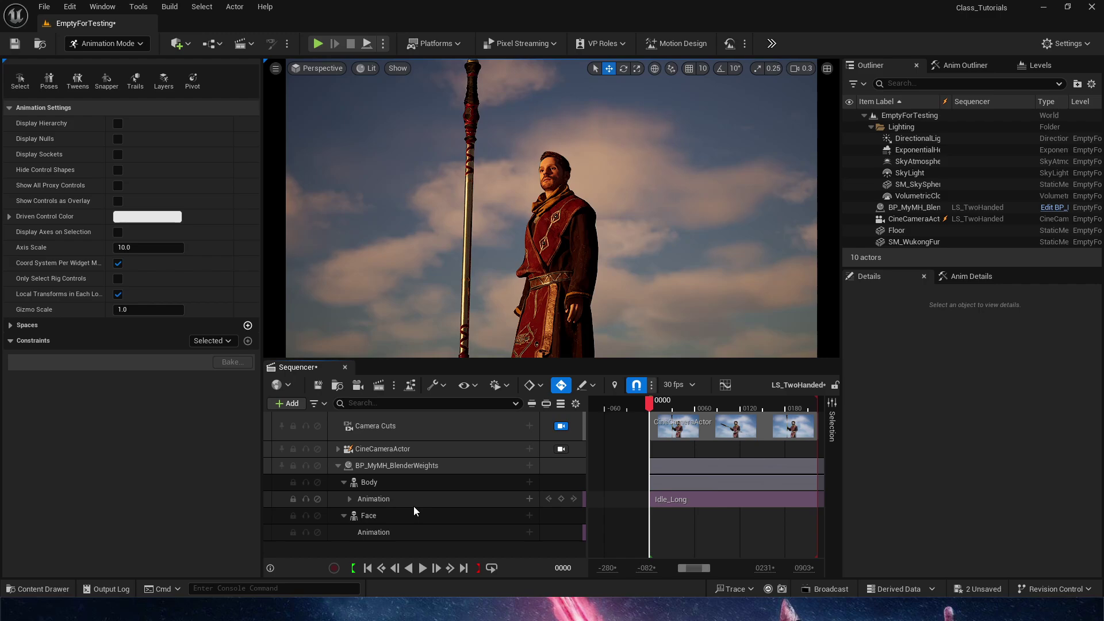
pyautogui.click(415, 517)
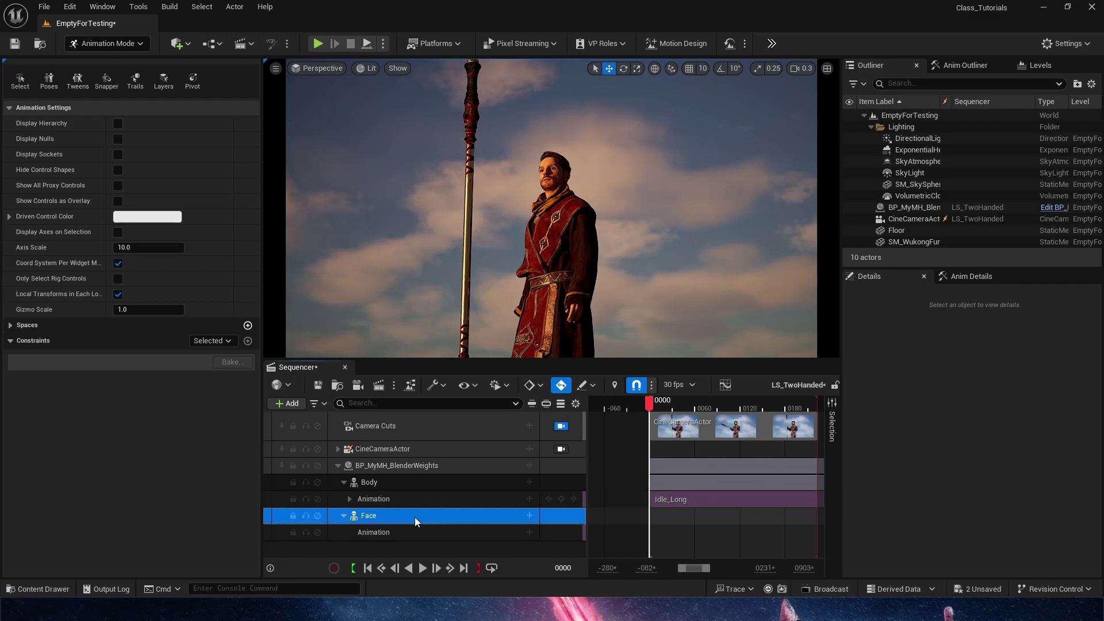
pyautogui.press('Delete')
# Release the viewport from the camera cut and select the staff mesh beside the character
pyautogui.click(694, 405)
pyautogui.moveTo(701, 413); pyautogui.dragTo(612, 430)
pyautogui.click(561, 426)
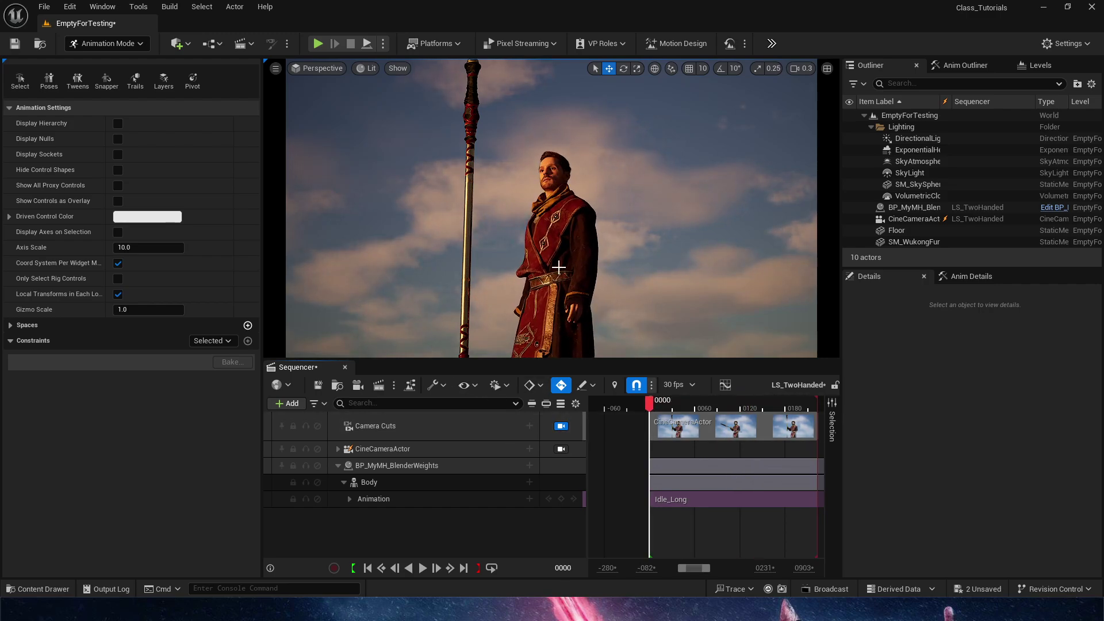
pyautogui.click(434, 230)
pyautogui.moveTo(434, 230); pyautogui.dragTo(471, 237, button='right')
pyautogui.press('w')
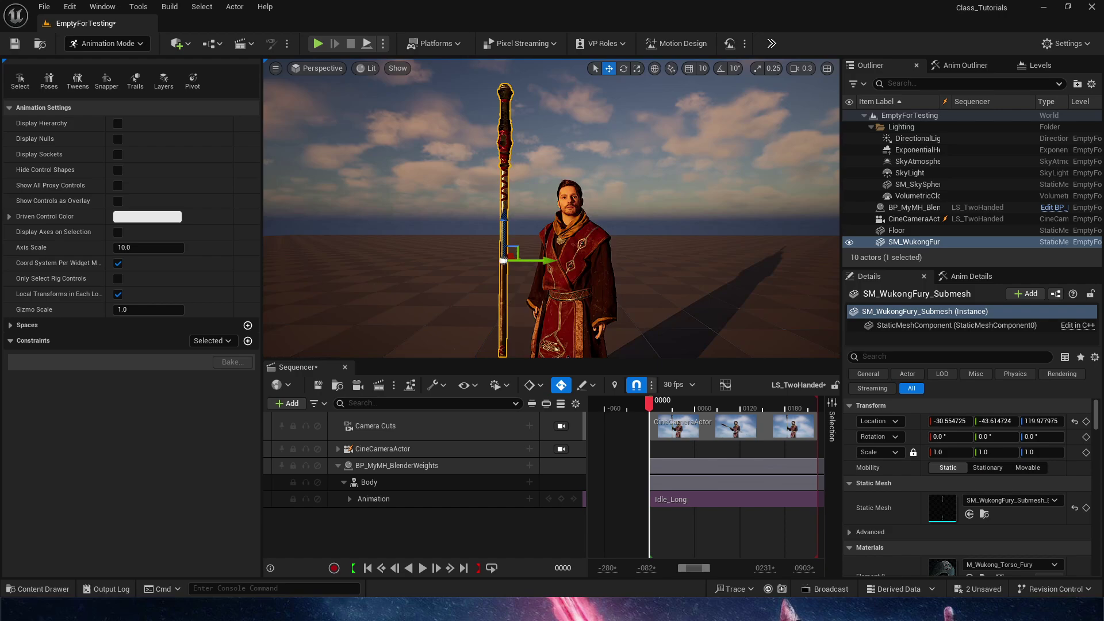
# Browse to Content > ParagonSunWukong > Characters and filter the assets to skeletal meshes
pyautogui.hotkey('ctrl', 'space')
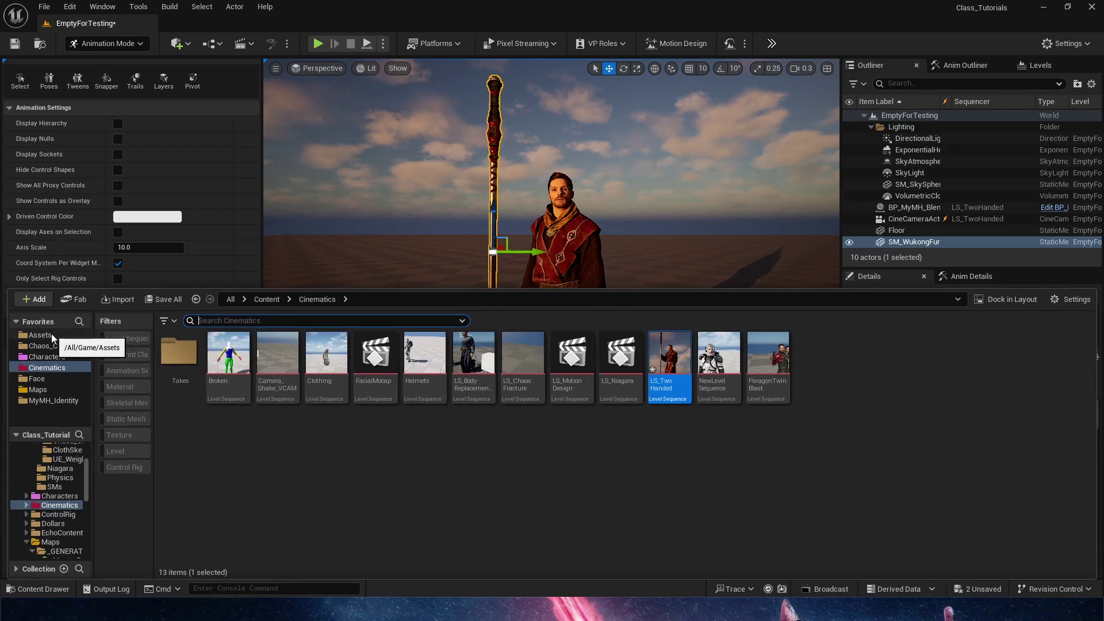
pyautogui.click(267, 303)
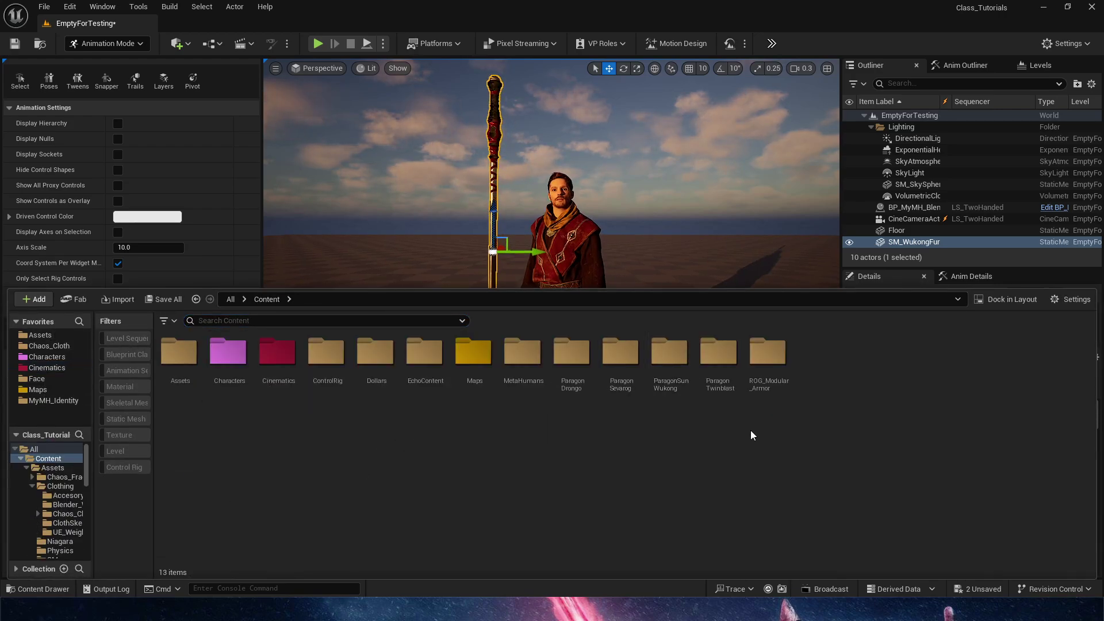
pyautogui.doubleClick(676, 377)
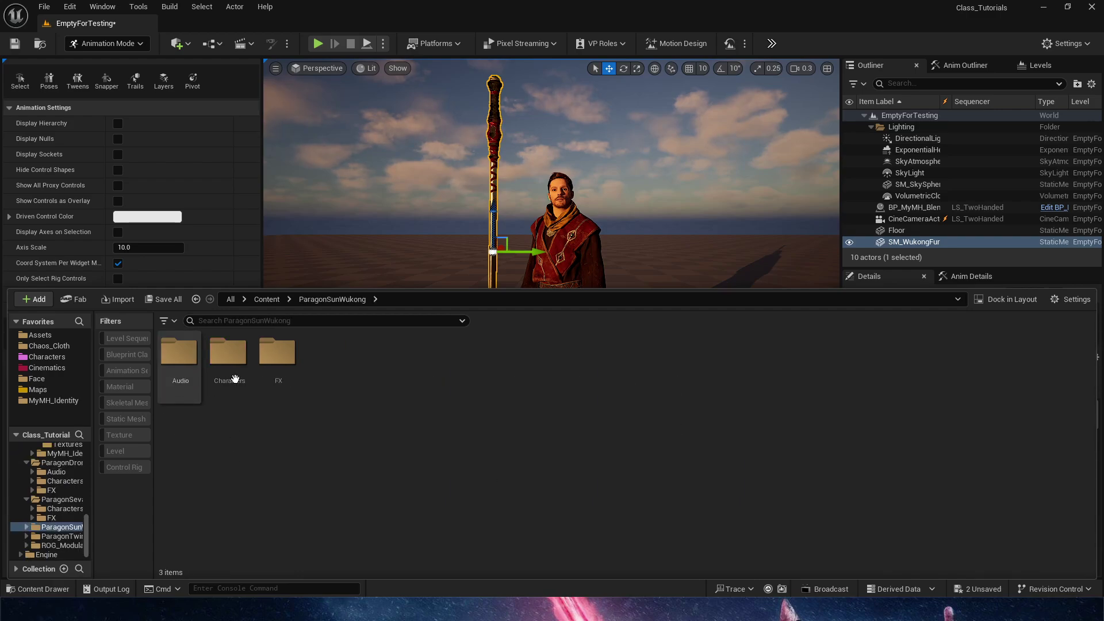
pyautogui.doubleClick(228, 359)
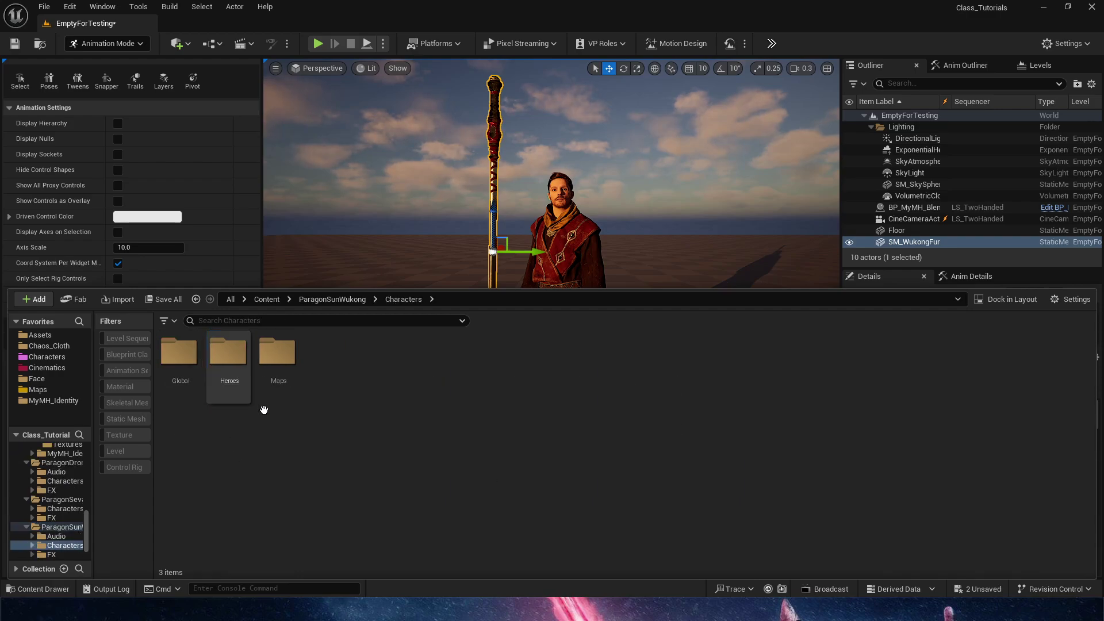
pyautogui.click(130, 402)
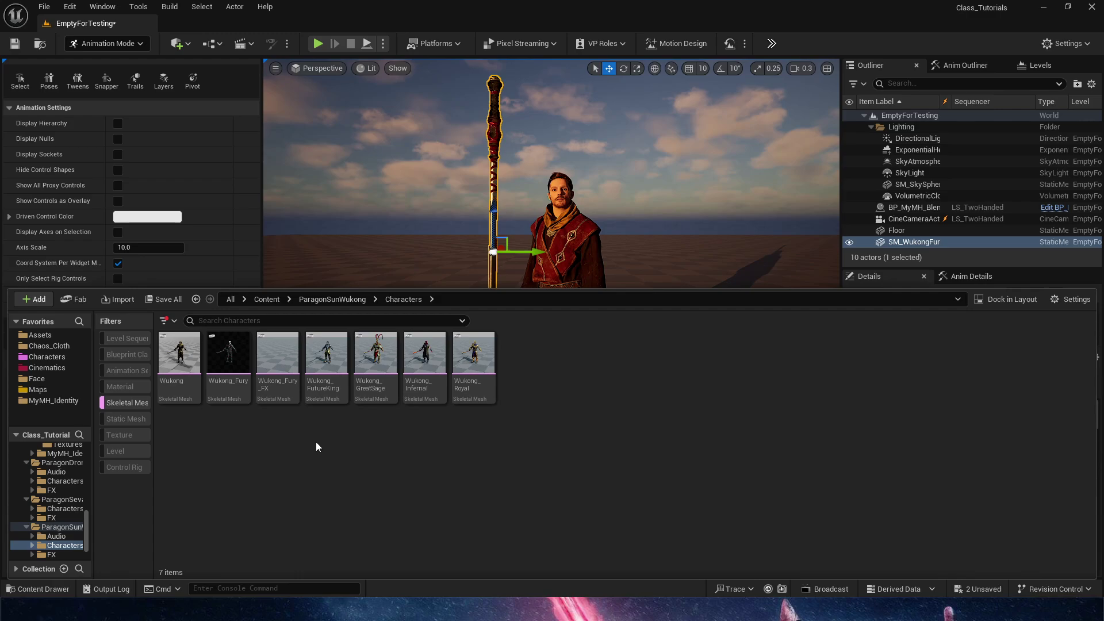
# Open the Wukong_GreatSage skeletal mesh and inspect its staff from several angles
pyautogui.click(377, 363)
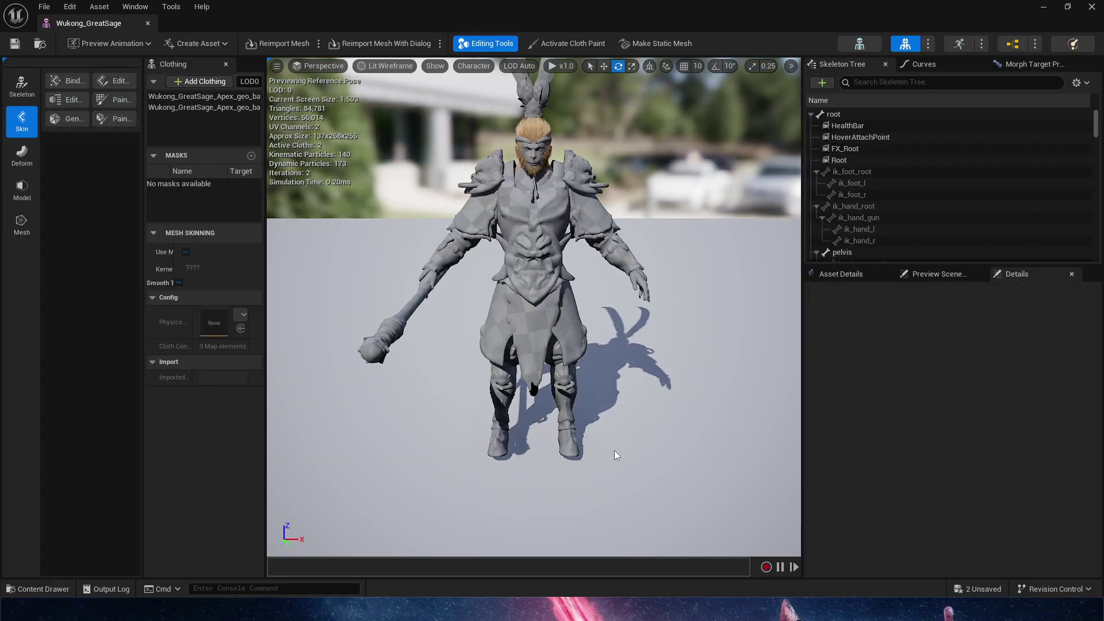
pyautogui.keyDown('alt'); pyautogui.moveTo(614, 451); pyautogui.dragTo(699, 455); pyautogui.keyUp('alt')
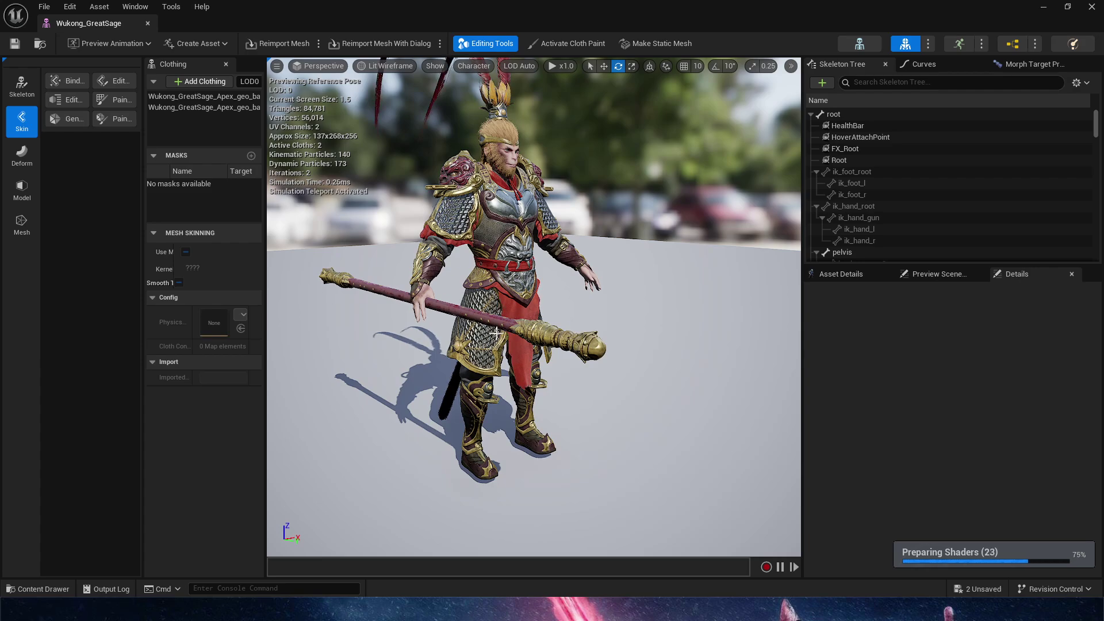
pyautogui.moveTo(649, 360); pyautogui.dragTo(664, 378)
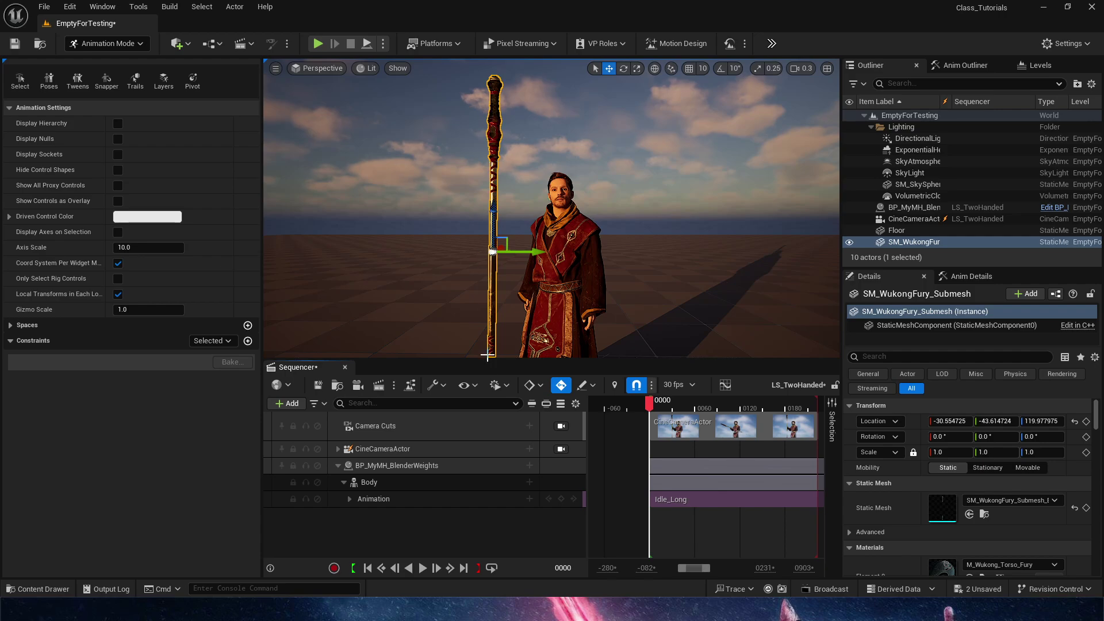
# Add MetaHuman_ControlRig as a layered control rig to the Body track of BP_MyMH_BlenderWeights
pyautogui.moveTo(669, 298)
pyautogui.mouseDown(button='right')
pyautogui.moveTo(671, 330)
pyautogui.moveTo(670, 294)
pyautogui.moveTo(674, 316)
pyautogui.mouseUp(button='right')
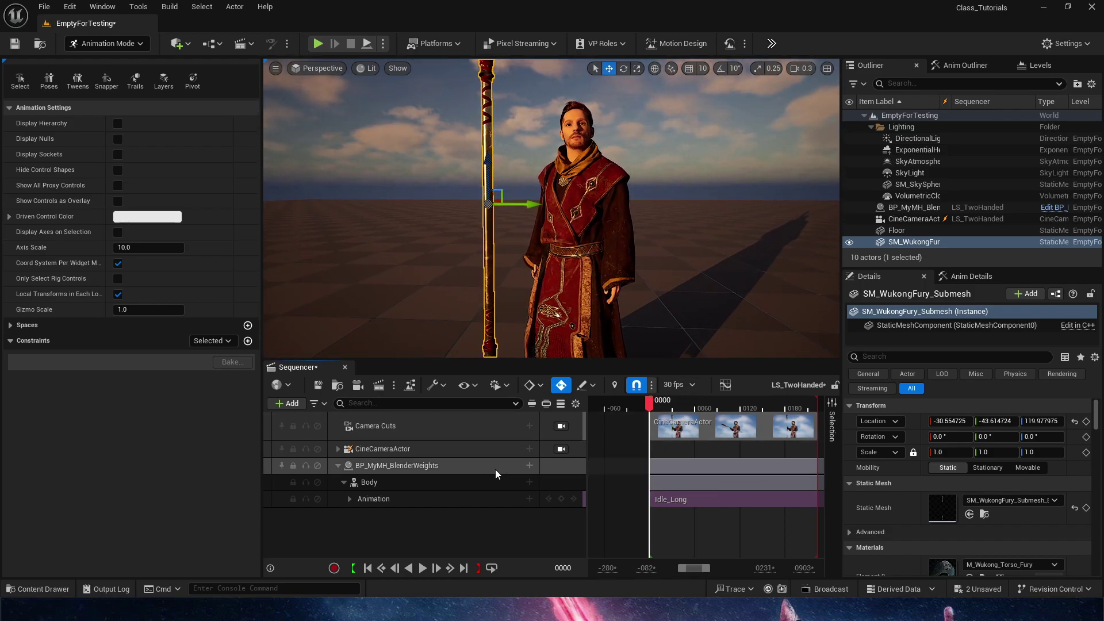
pyautogui.click(519, 481)
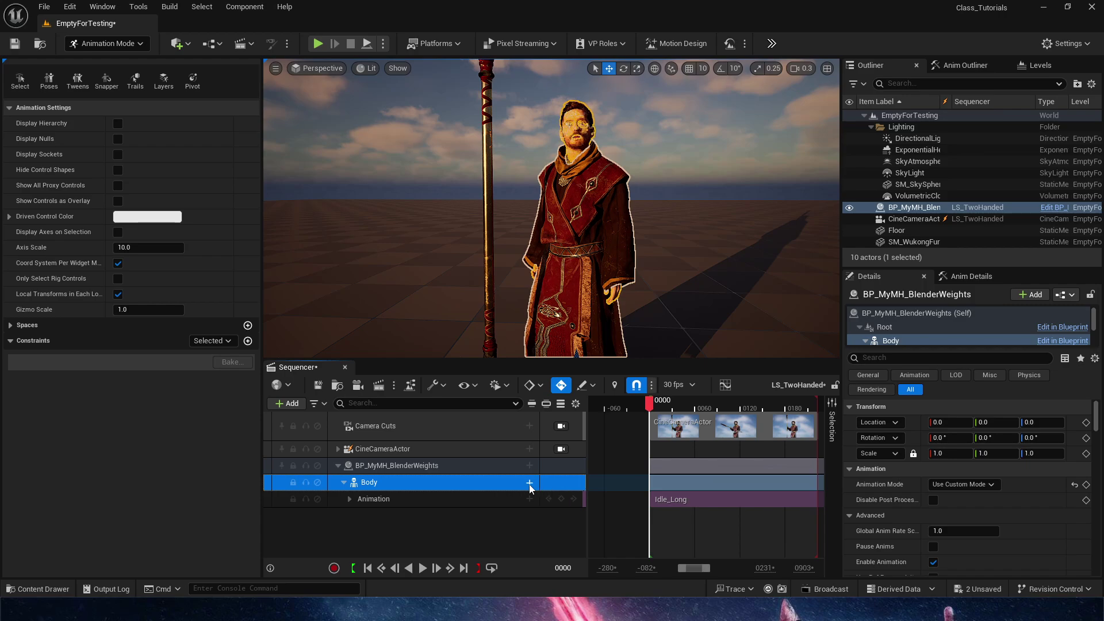
pyautogui.click(529, 483)
pyautogui.moveTo(641, 230)
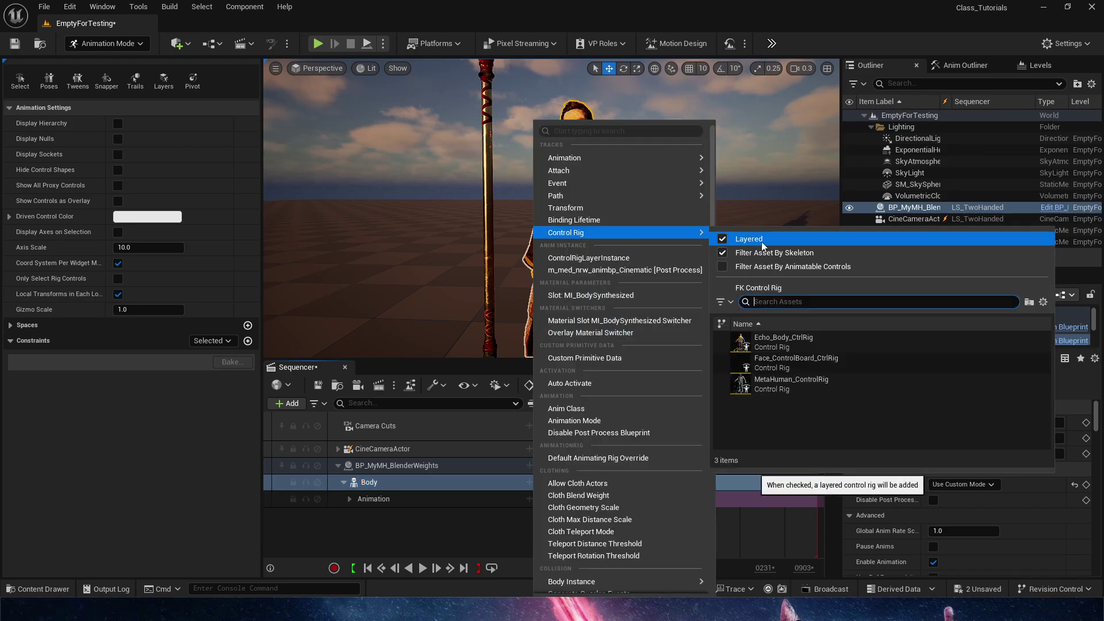
pyautogui.click(788, 383)
pyautogui.click(480, 516)
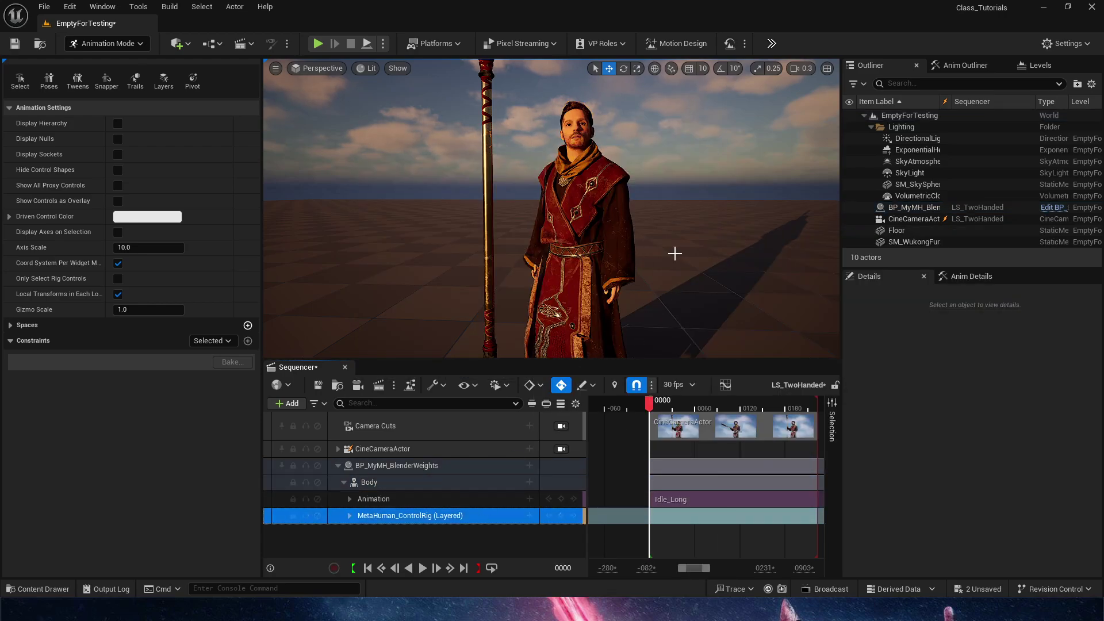
# On the rig's global_ctrl, enable the arm_r_fk_ik_switch and arm_l_fk_ik_switch attributes
pyautogui.moveTo(706, 283); pyautogui.dragTo(713, 304, button='right')
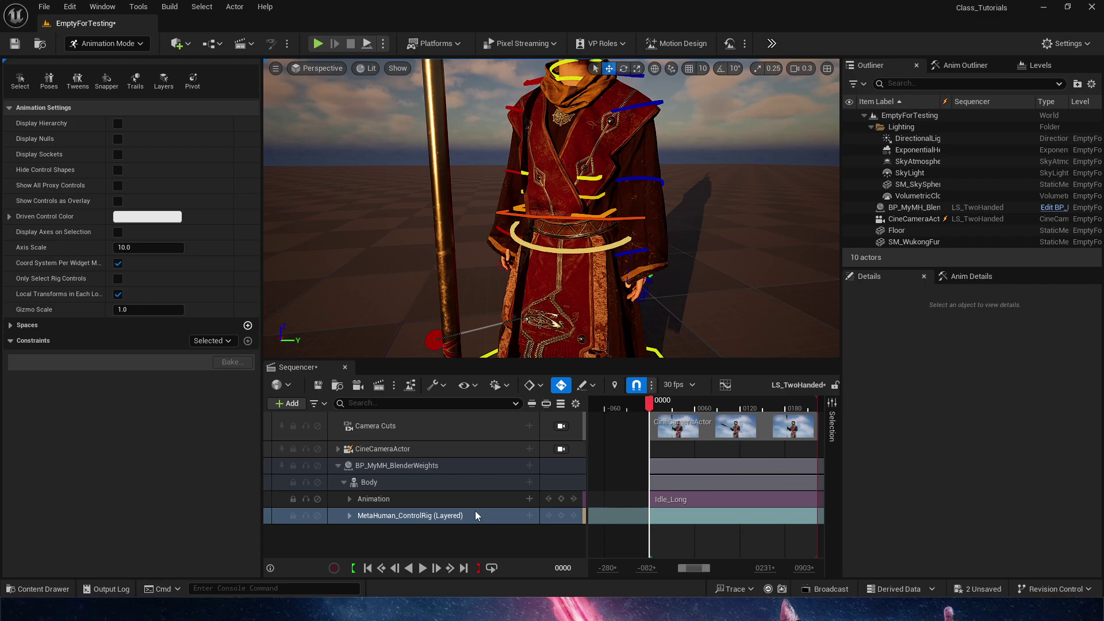
pyautogui.click(350, 516)
pyautogui.scroll(-2, 433, 494)
pyautogui.click(437, 484)
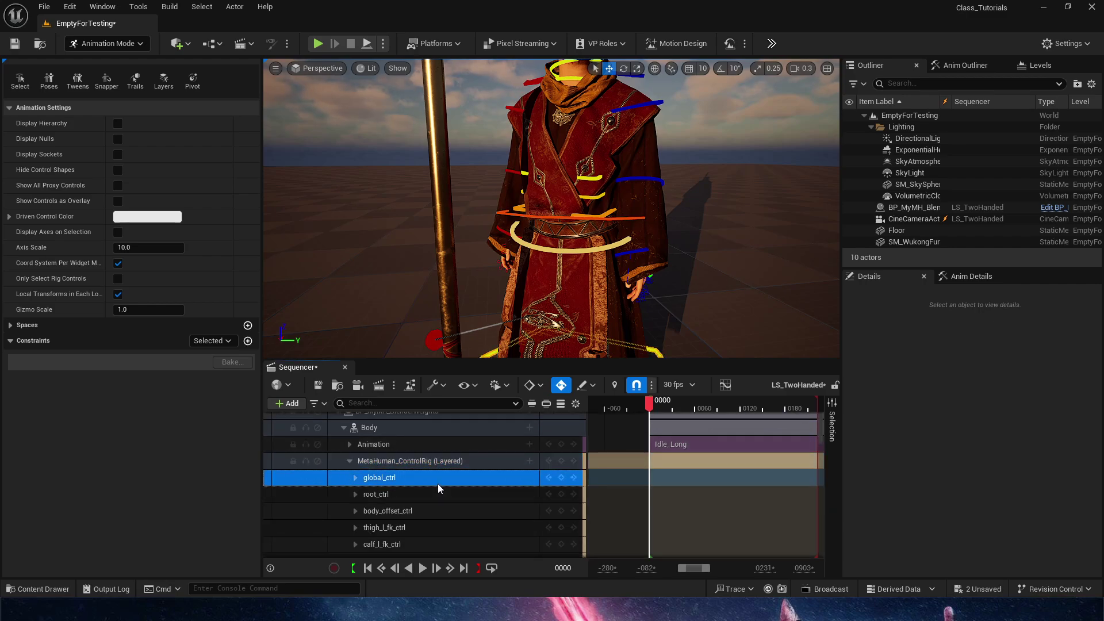
pyautogui.click(969, 276)
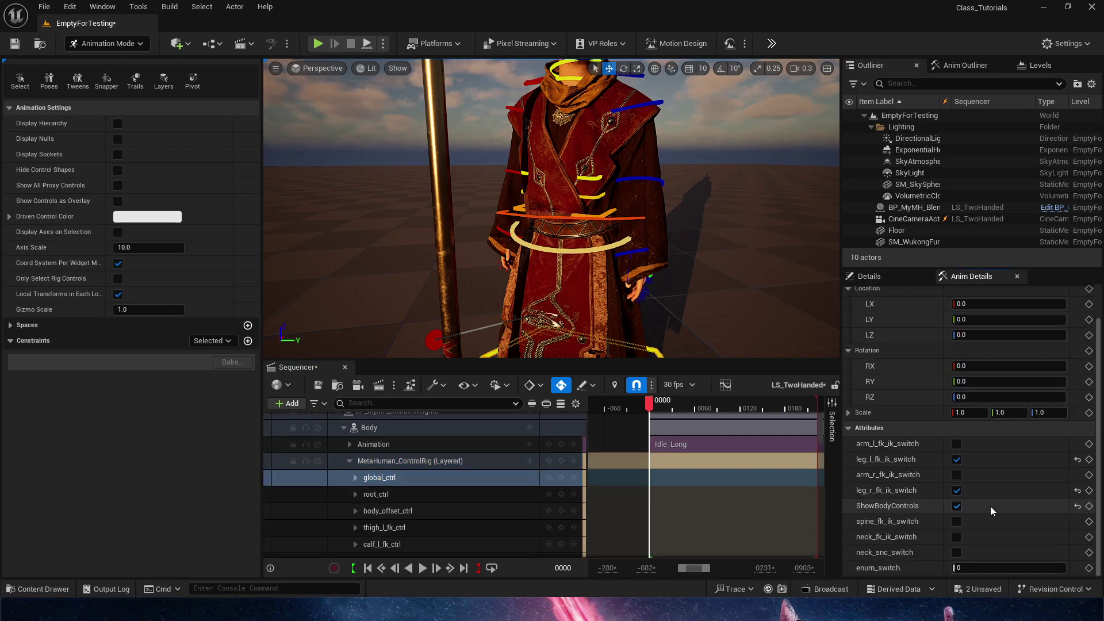
pyautogui.click(956, 475)
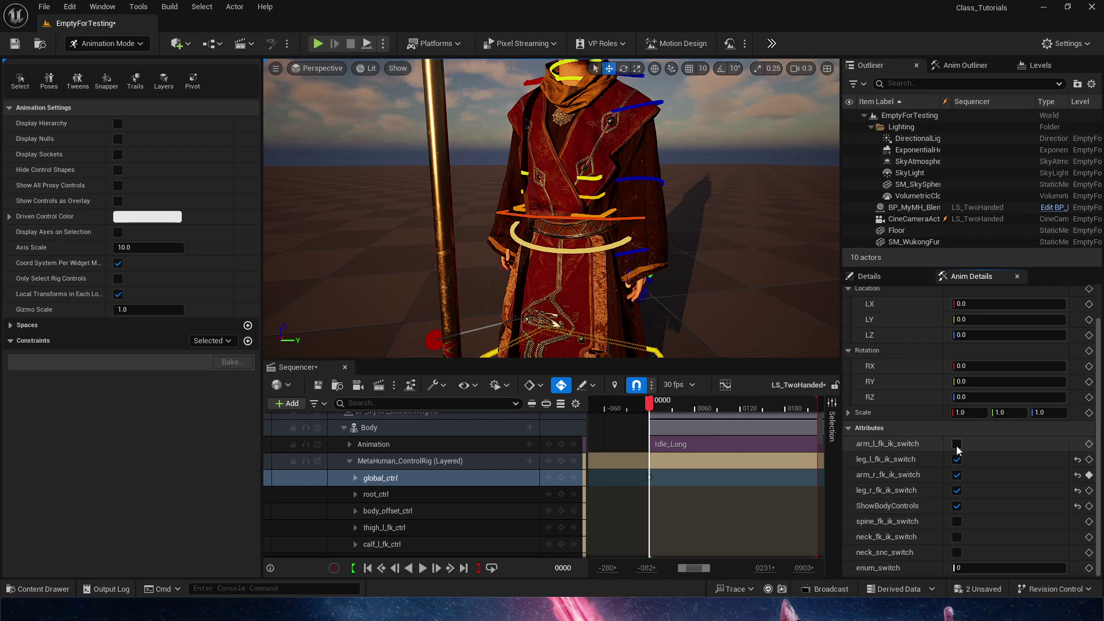
pyautogui.click(957, 444)
# Move hand_r_ik_ctrl forward to about X -22.8, Y 31.9, Z -5.5 and rotate it to about -60.7, -20.7, 77.7
pyautogui.press('a')
pyautogui.moveTo(707, 270); pyautogui.dragTo(688, 264, button='right')
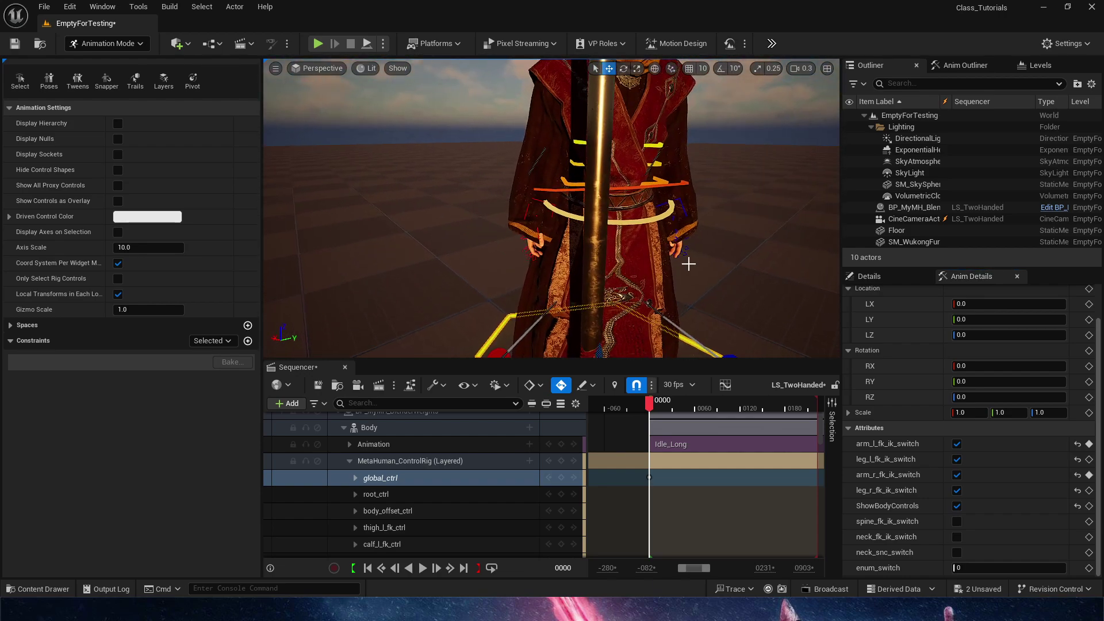
pyautogui.click(526, 214)
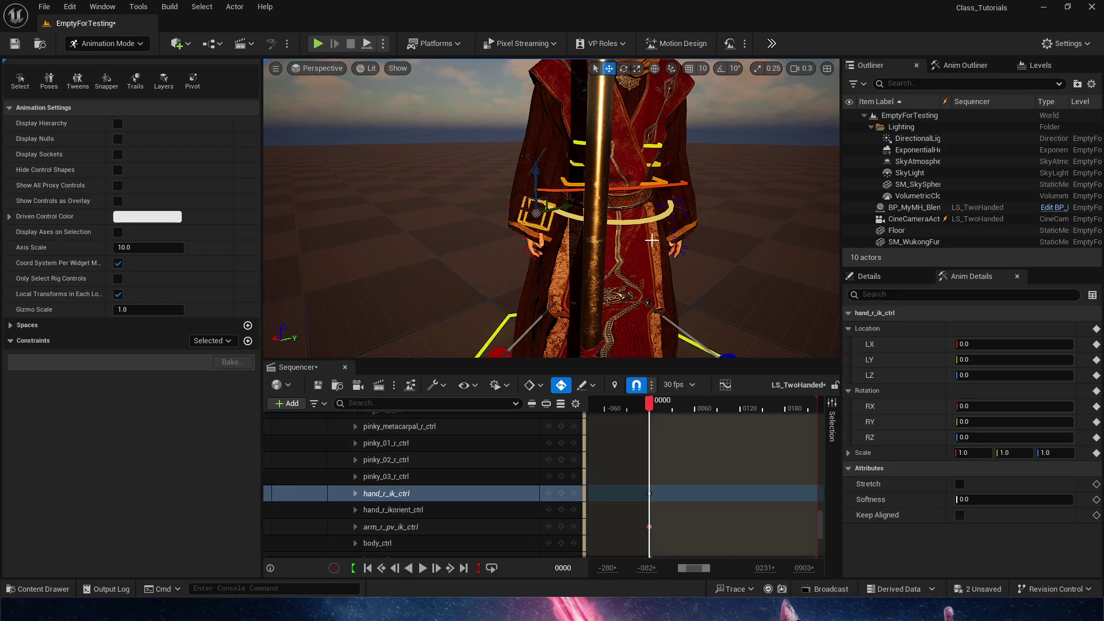
pyautogui.press('a')
pyautogui.moveTo(526, 214); pyautogui.dragTo(615, 233, button='right')
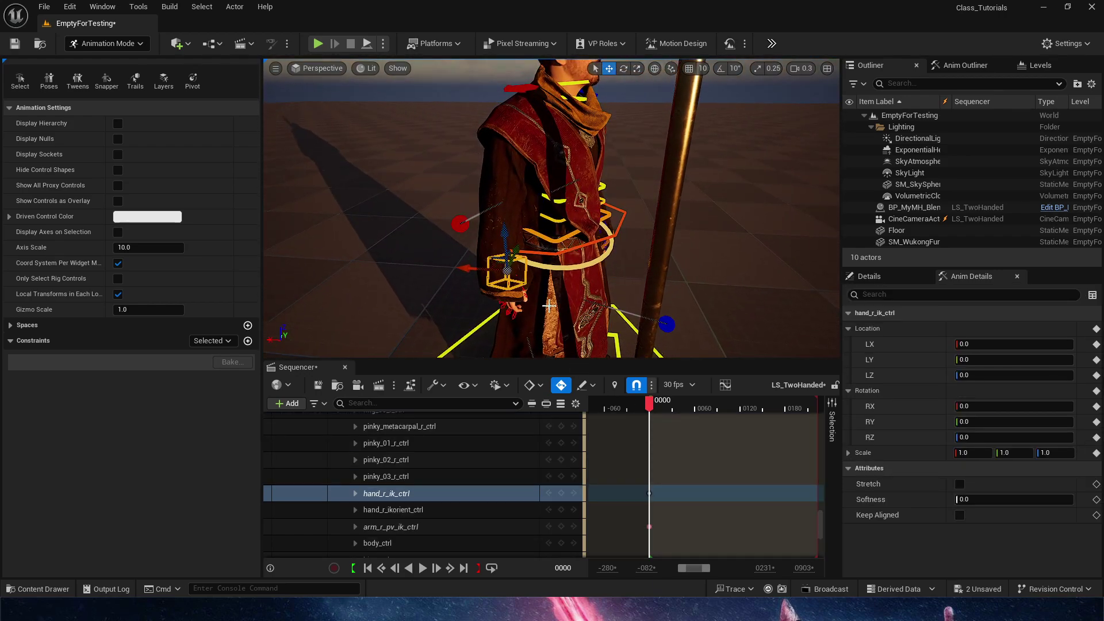
pyautogui.moveTo(479, 277); pyautogui.dragTo(599, 175)
pyautogui.press('e')
pyautogui.moveTo(658, 193); pyautogui.dragTo(643, 223)
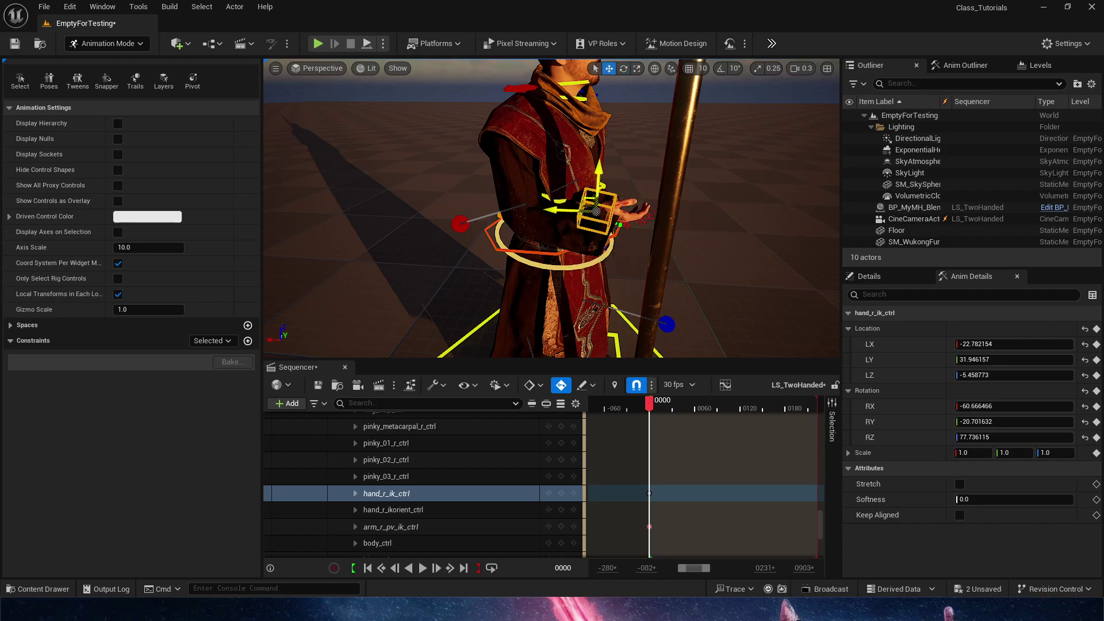
# Refine hand_r_ik_ctrl against the staff to about X -18.6, Y 38.4, Z 4.1, and rotate the hand to line up with the shaft
pyautogui.moveTo(596, 210); pyautogui.dragTo(602, 209)
pyautogui.press('d')
pyautogui.moveTo(628, 264); pyautogui.dragTo(414, 263, button='right')
pyautogui.moveTo(589, 254); pyautogui.dragTo(571, 246)
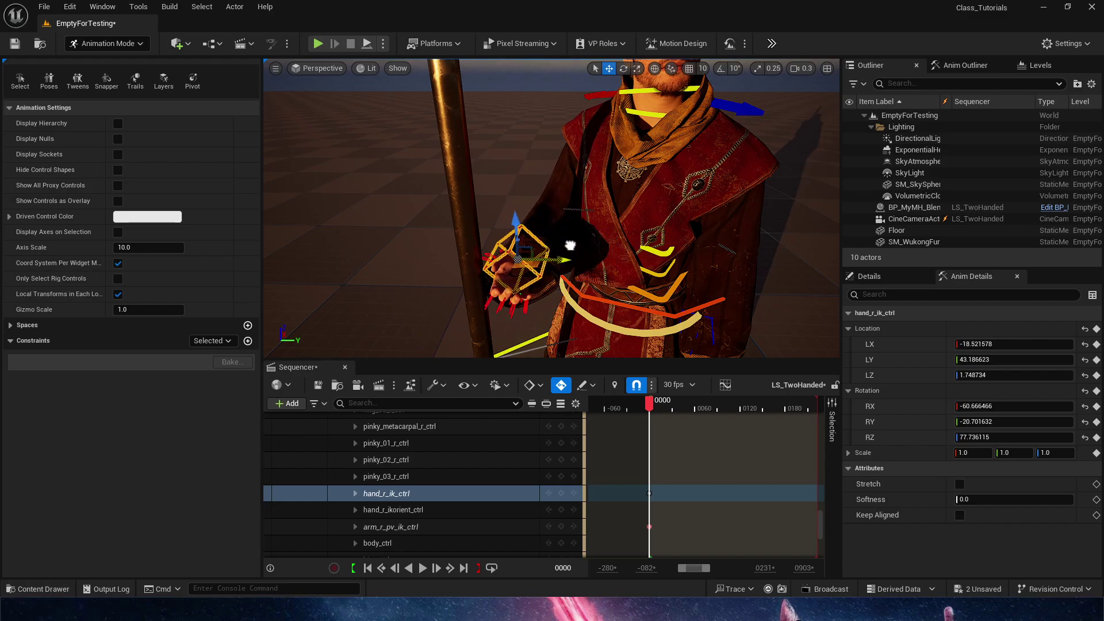
pyautogui.press('d')
pyautogui.moveTo(564, 251); pyautogui.dragTo(469, 262, button='right')
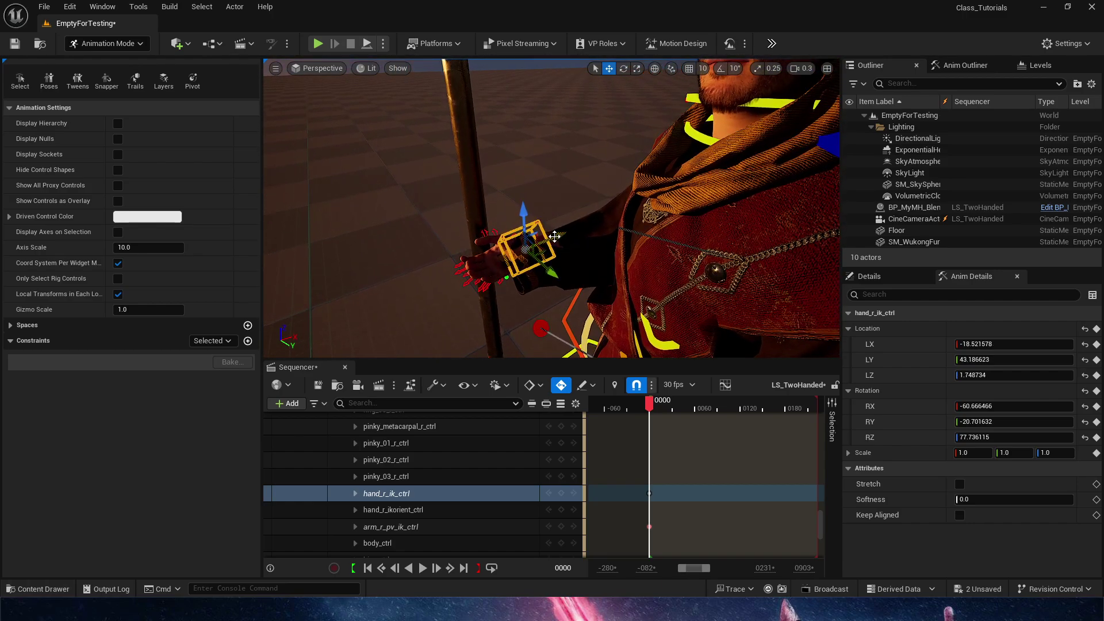
pyautogui.moveTo(562, 239); pyautogui.dragTo(577, 232)
pyautogui.press('e')
pyautogui.moveTo(547, 300); pyautogui.dragTo(566, 292)
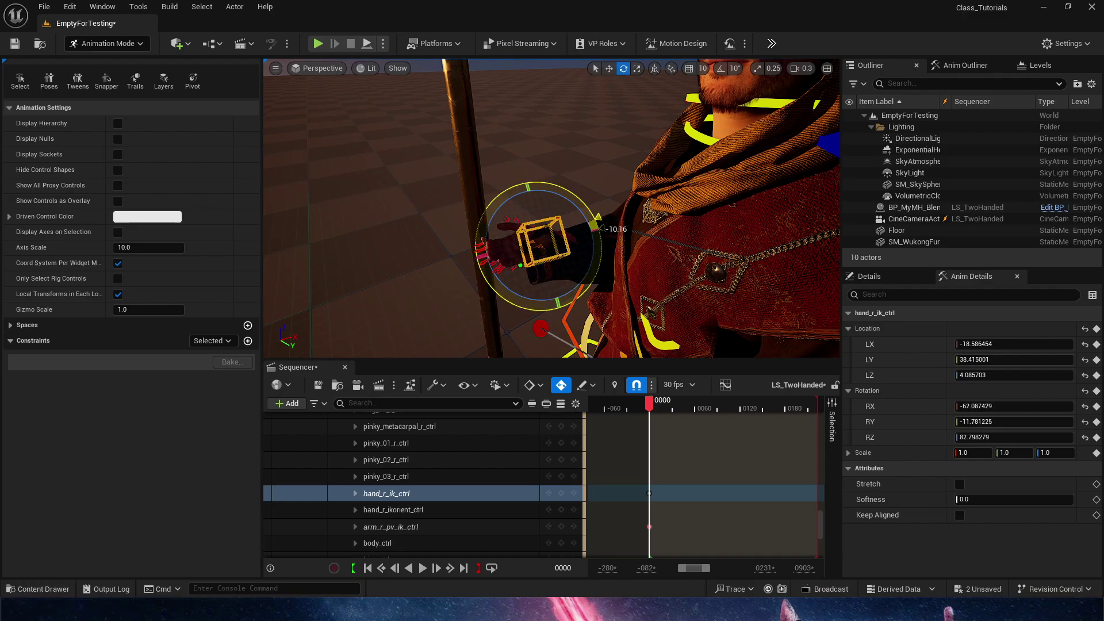
# Select the staff mesh in the scene and save the level
pyautogui.moveTo(567, 292); pyautogui.dragTo(638, 288, button='right')
pyautogui.press('a')
pyautogui.press('s')
pyautogui.moveTo(601, 229); pyautogui.dragTo(570, 203, button='right')
pyautogui.press('s')
pyautogui.press('q')
pyautogui.click(550, 118)
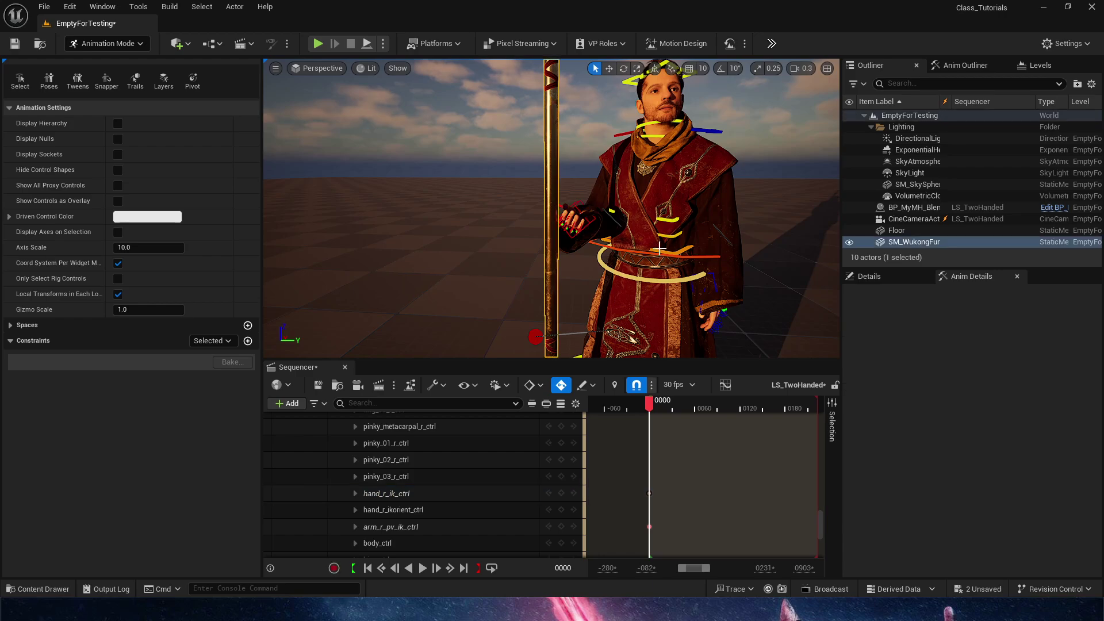
pyautogui.moveTo(686, 300); pyautogui.dragTo(679, 287, button='right')
pyautogui.keyDown('alt'); pyautogui.moveTo(686, 300); pyautogui.dragTo(691, 314); pyautogui.keyUp('alt')
pyautogui.hotkey('ctrl', 's')
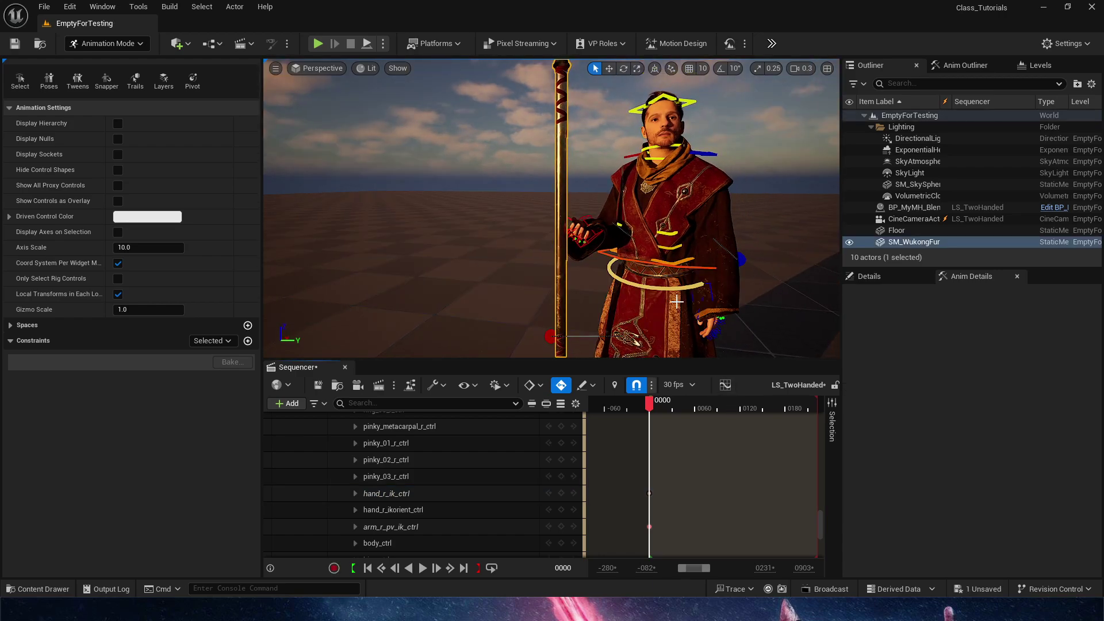
# Add a Parent constraint to the staff with hand_r_ik_ctrl as its parent
pyautogui.click(248, 342)
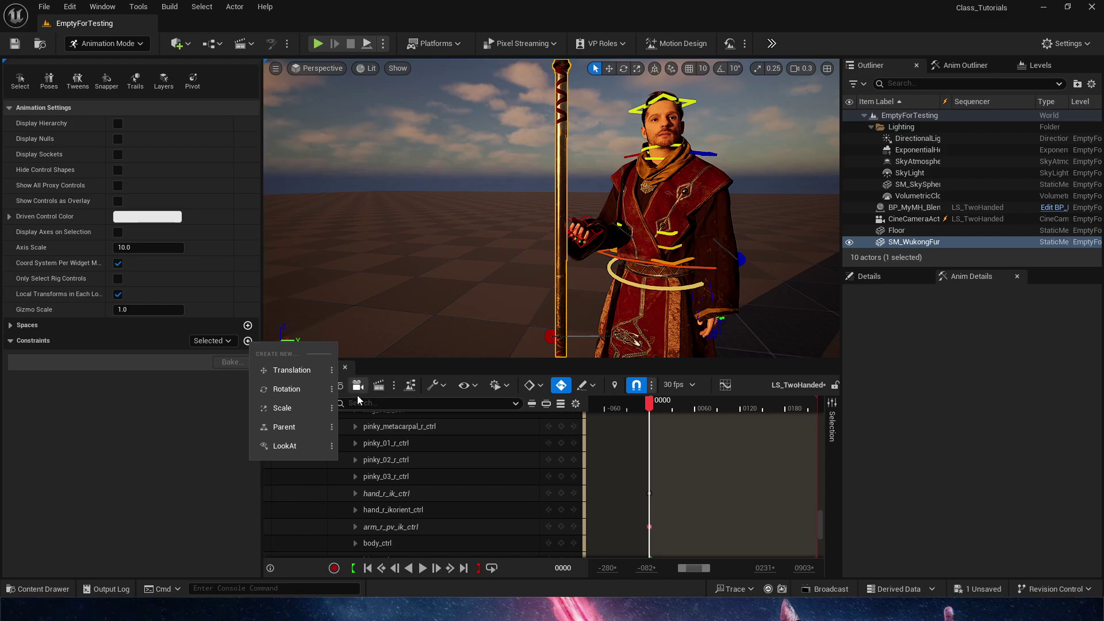
pyautogui.click(316, 431)
pyautogui.click(280, 428)
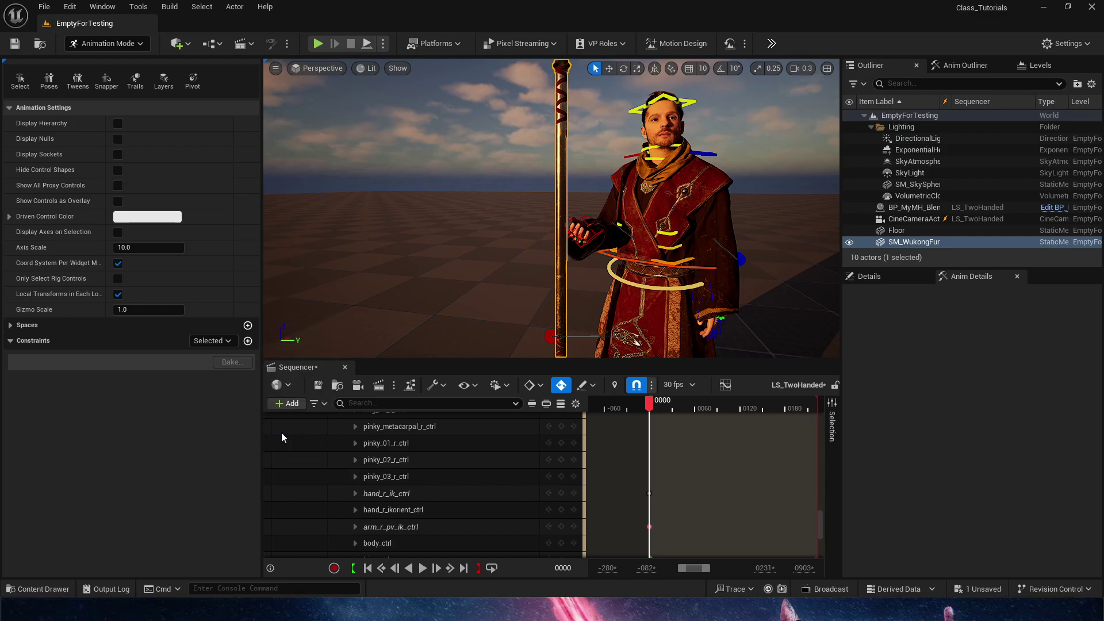
pyautogui.click(595, 235)
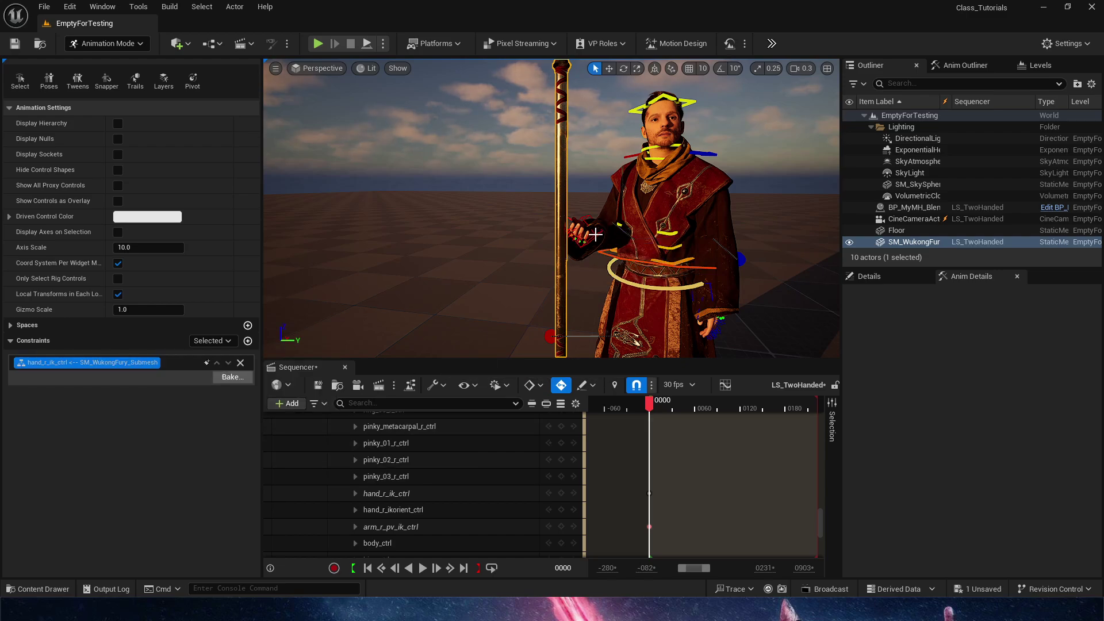
# Turn off Maintain Offset in the staff's constraint to snap it to the right hand, and remove the constraint
pyautogui.doubleClick(150, 364)
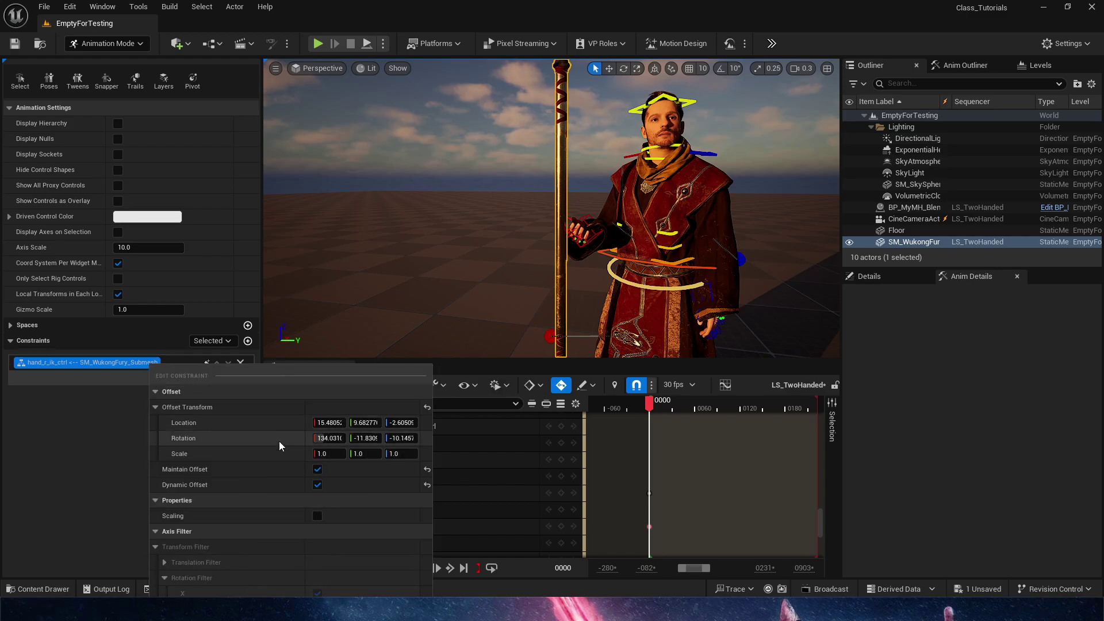
pyautogui.click(318, 470)
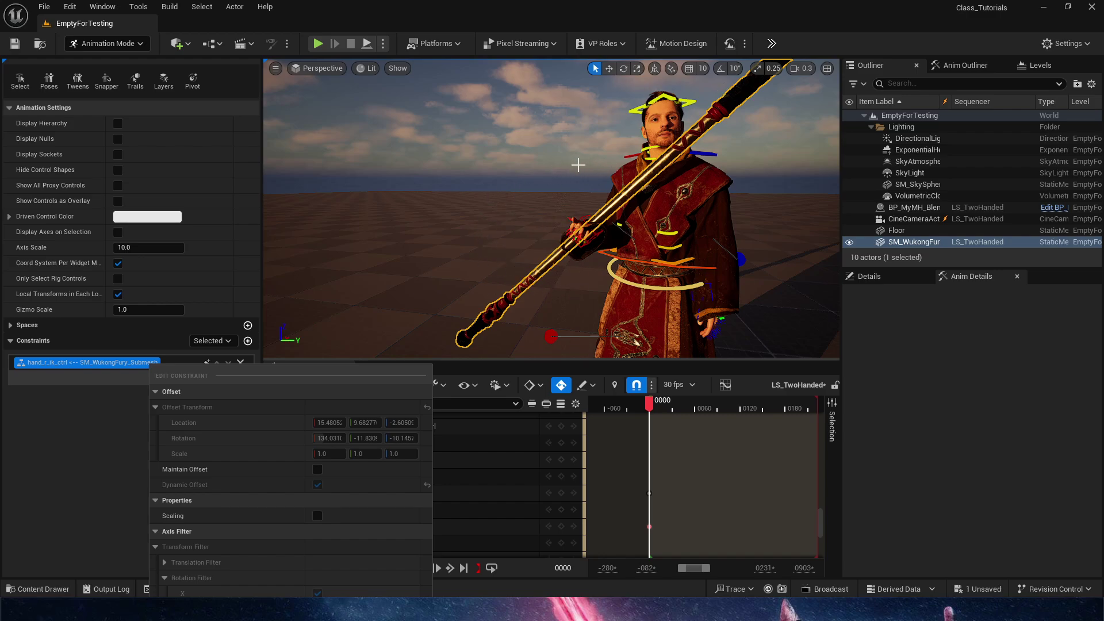
pyautogui.click(115, 386)
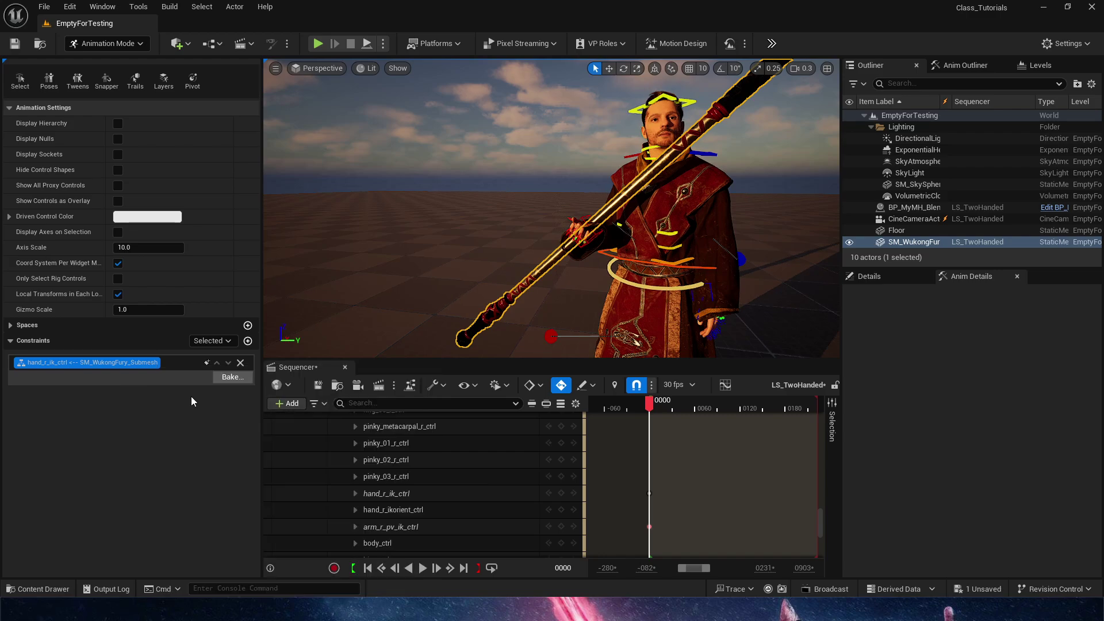
pyautogui.click(241, 363)
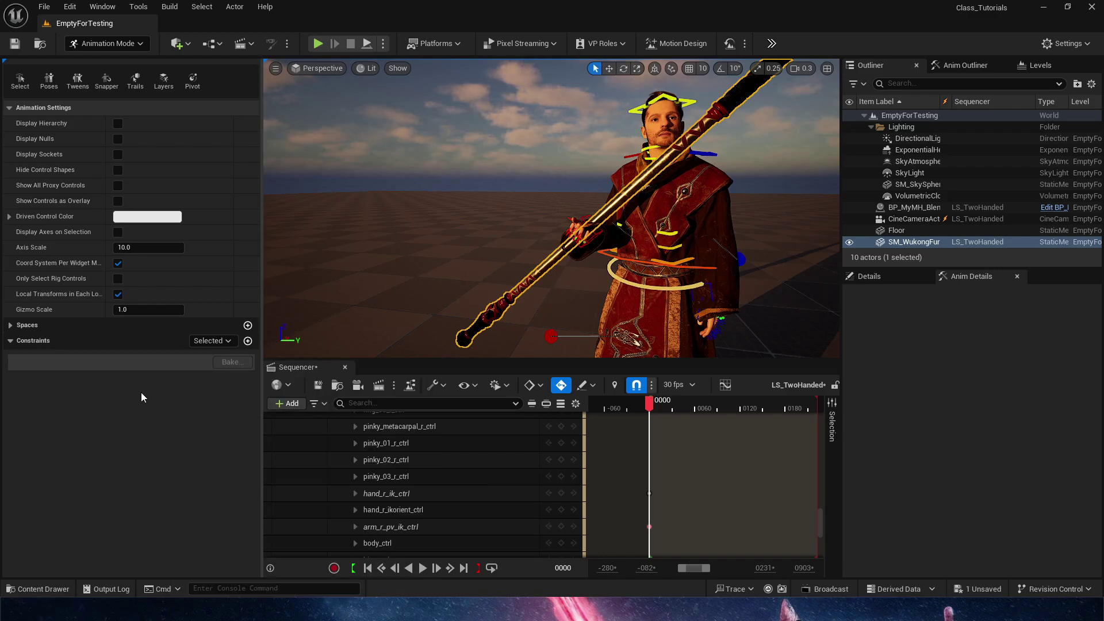
# Select the staff and rotate it about its X axis to about RX -55.7
pyautogui.click(646, 209)
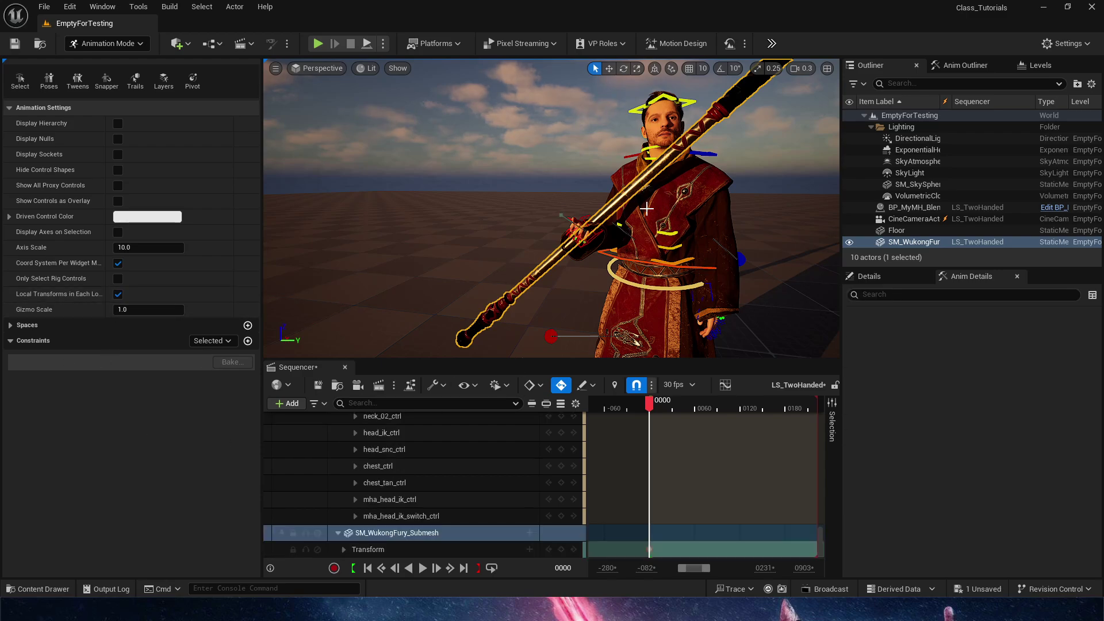
pyautogui.moveTo(646, 209); pyautogui.dragTo(673, 195, button='right')
pyautogui.press('e')
pyautogui.moveTo(591, 254); pyautogui.dragTo(575, 210)
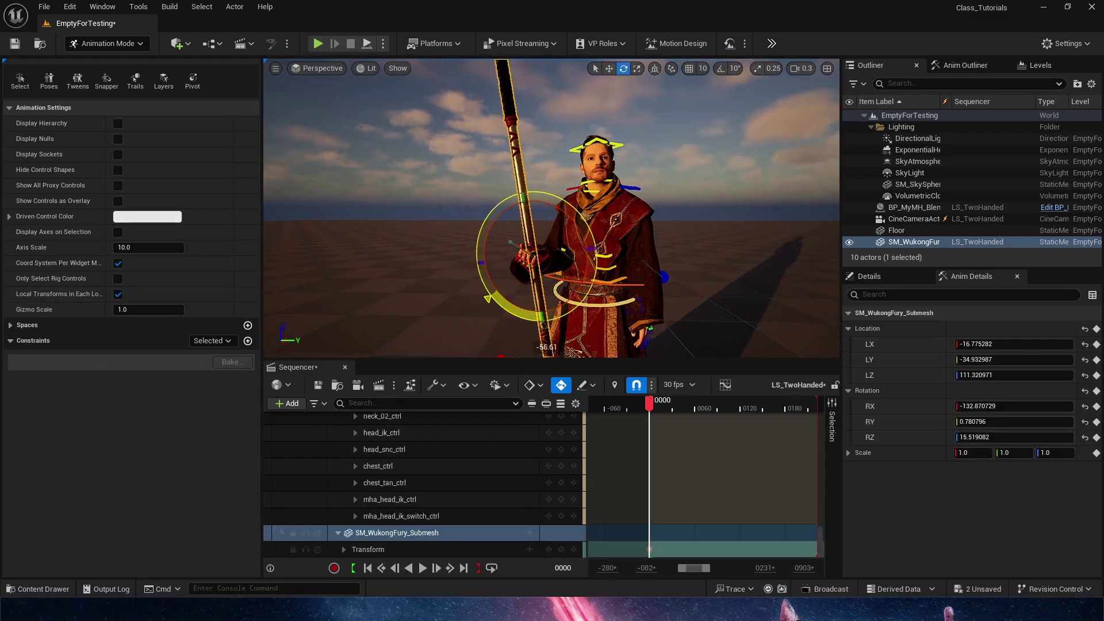
pyautogui.moveTo(547, 346); pyautogui.dragTo(475, 208)
pyautogui.press('w')
pyautogui.moveTo(475, 208); pyautogui.dragTo(604, 279, button='right')
# Move the staff to about X -26.9, Z 114.1 and rotate it to about -59.4, 7.5, 10.7 to fit the right palm
pyautogui.press('w')
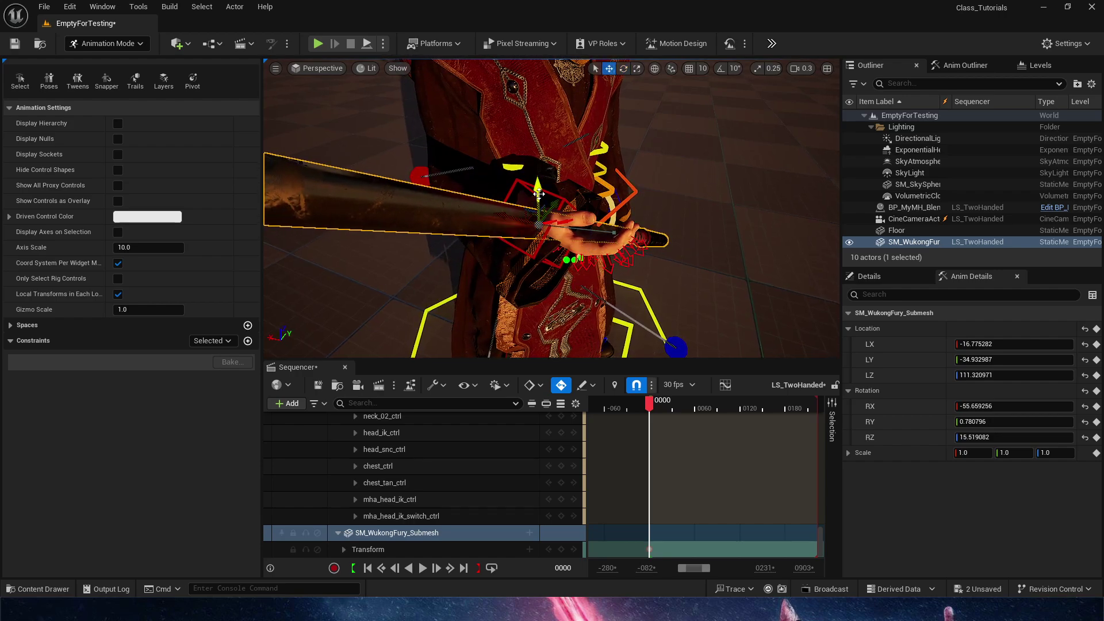
pyautogui.moveTo(538, 195); pyautogui.dragTo(630, 229)
pyautogui.press('e')
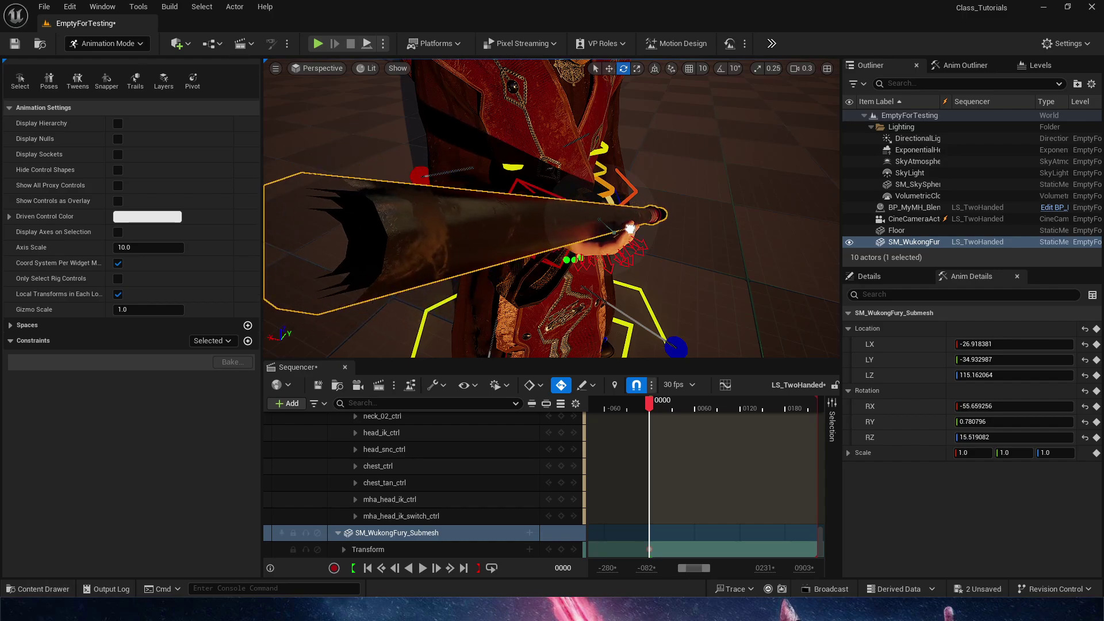
pyautogui.moveTo(608, 174); pyautogui.dragTo(558, 130)
pyautogui.moveTo(639, 162)
pyautogui.mouseDown(button='right')
pyautogui.moveTo(639, 221)
pyautogui.moveTo(639, 163)
pyautogui.mouseUp(button='right')
# Switch the transform coordinate system and slide the staff through the grip to about X -29.4, Y -12.9, Z 101.2
pyautogui.click(654, 68)
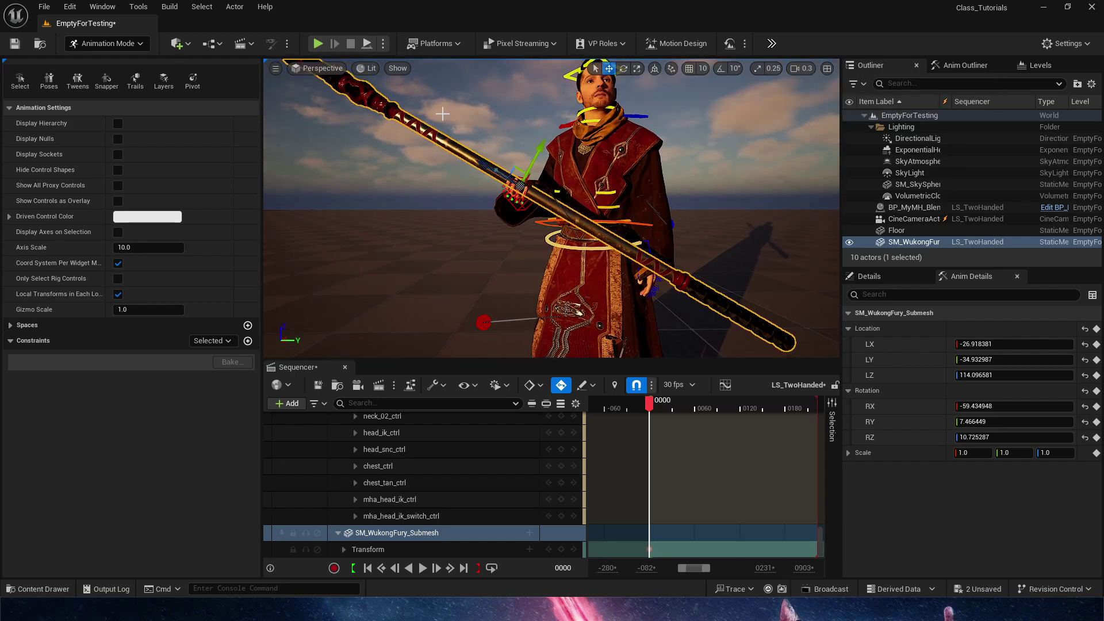
pyautogui.moveTo(482, 163); pyautogui.dragTo(531, 207)
pyautogui.scroll(5, 498, 235)
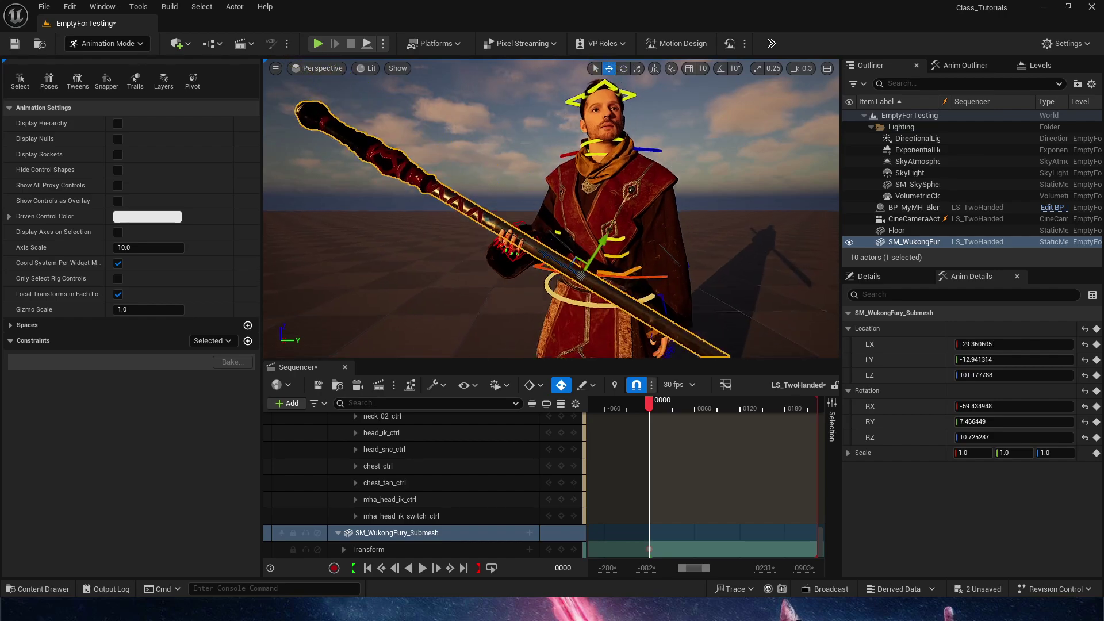
# Add a Parent constraint to hand_r_ik_ctrl with SM_WukongFury_Submesh as its parent
pyautogui.click(527, 206)
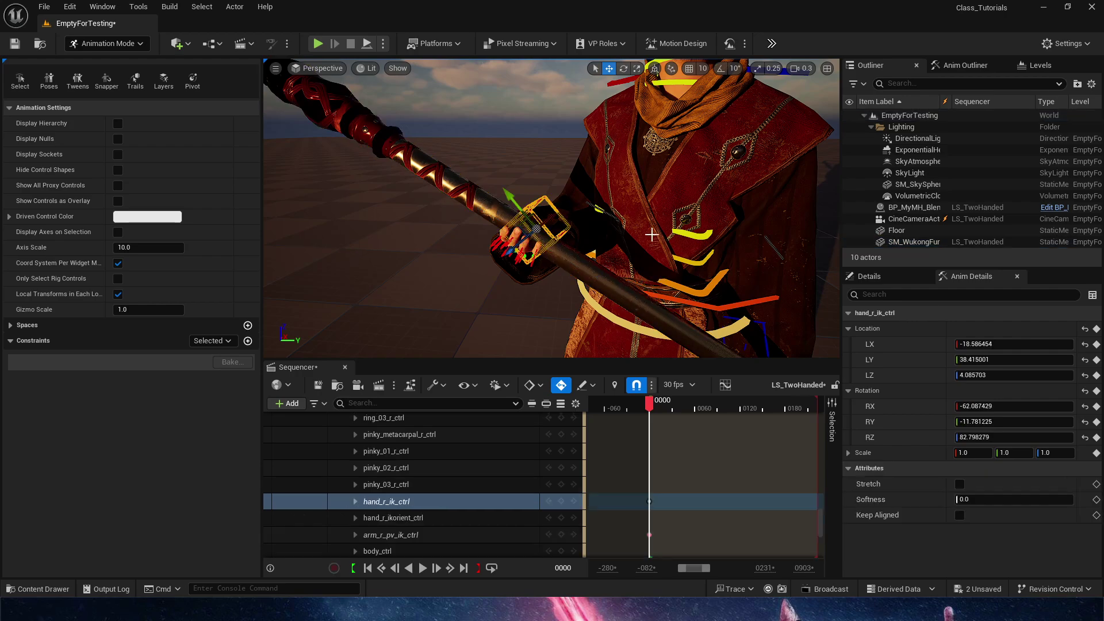
pyautogui.press('f')
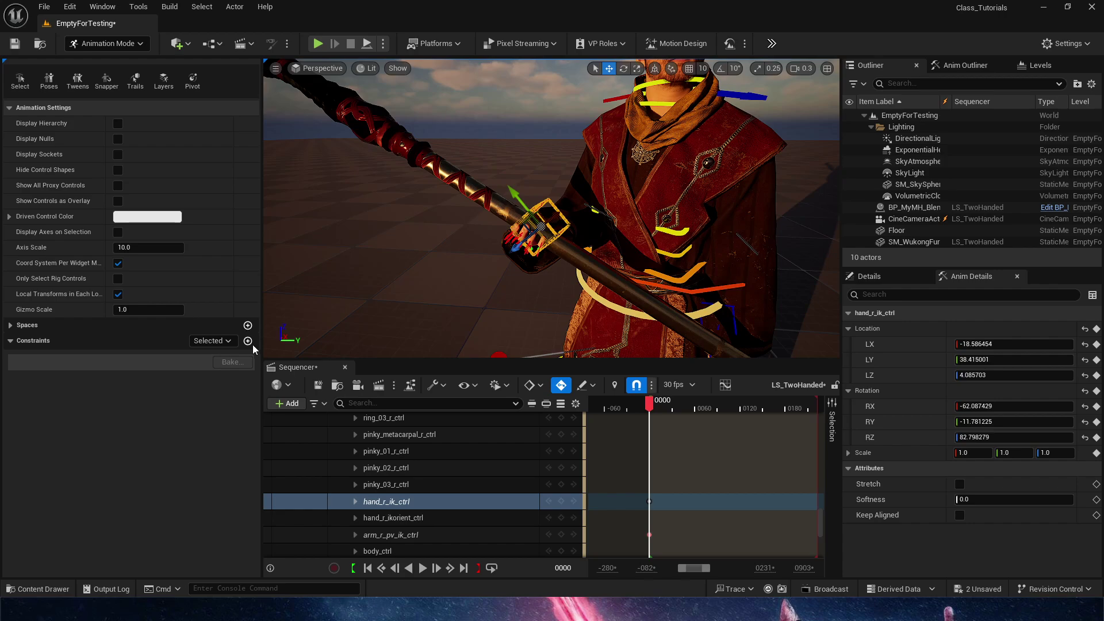
pyautogui.click(247, 341)
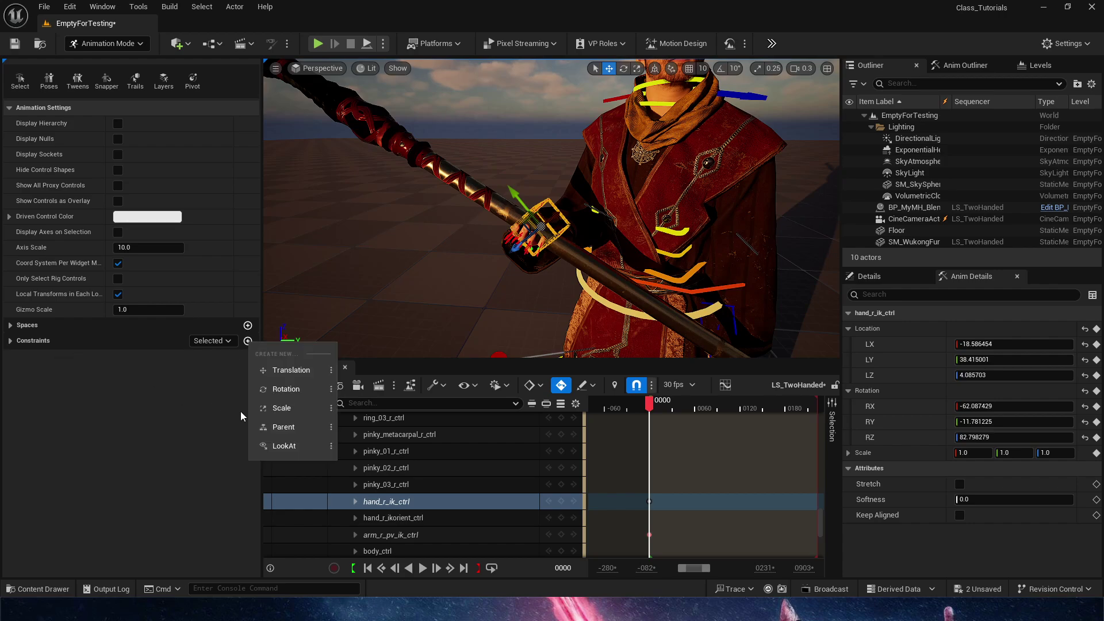
pyautogui.click(292, 427)
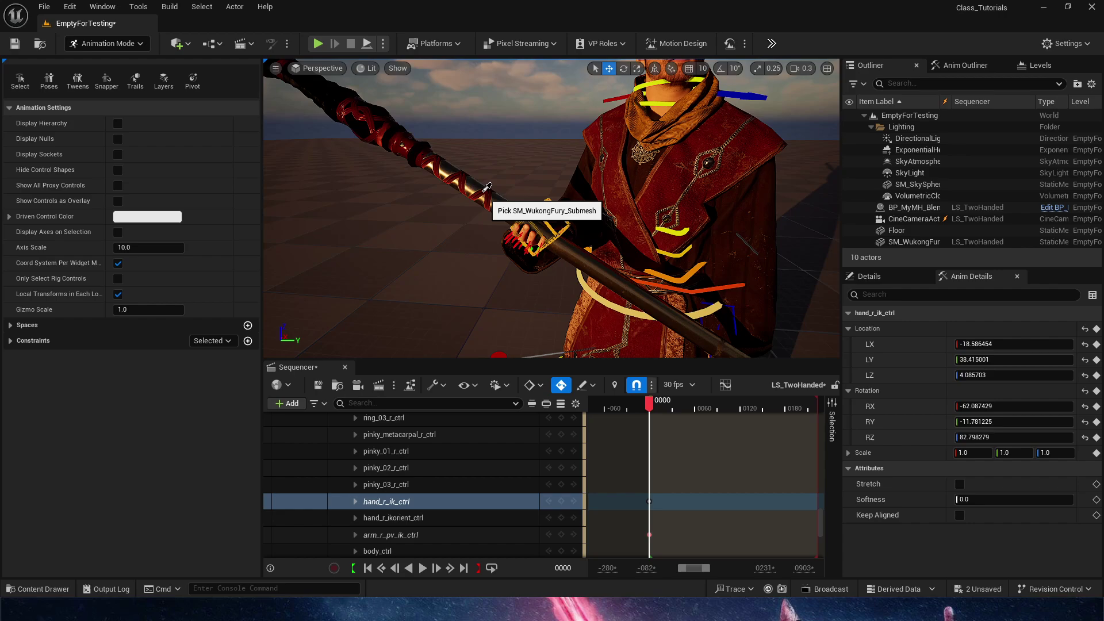
pyautogui.click(486, 188)
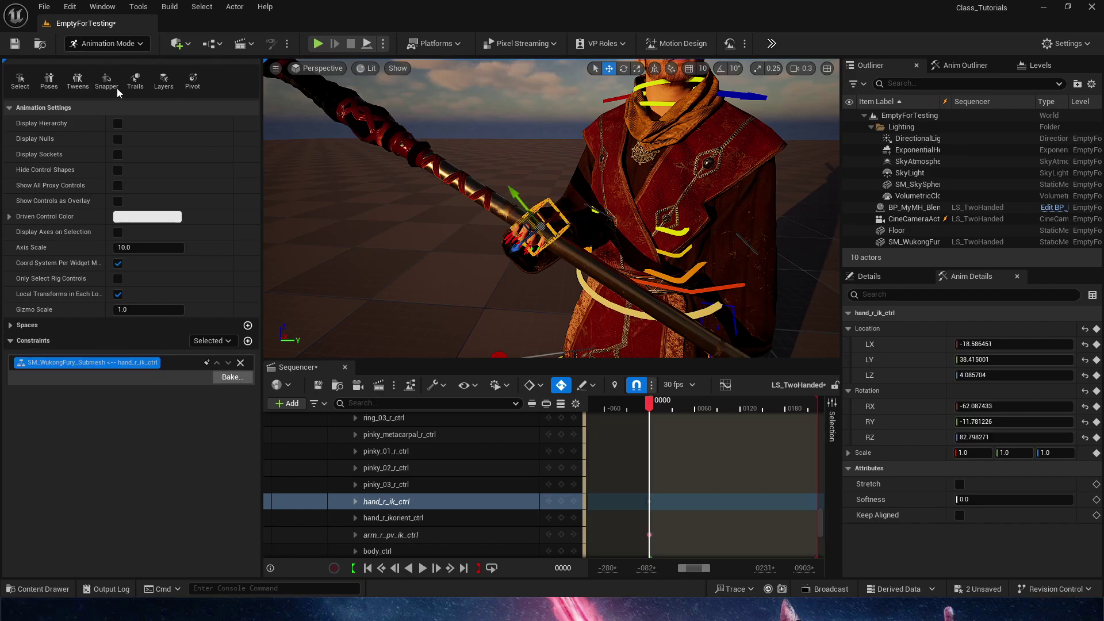
# Select the staff and move it to about X -29.6, Y -12.3, Z 102.4 to test that the right hand follows
pyautogui.click(126, 48)
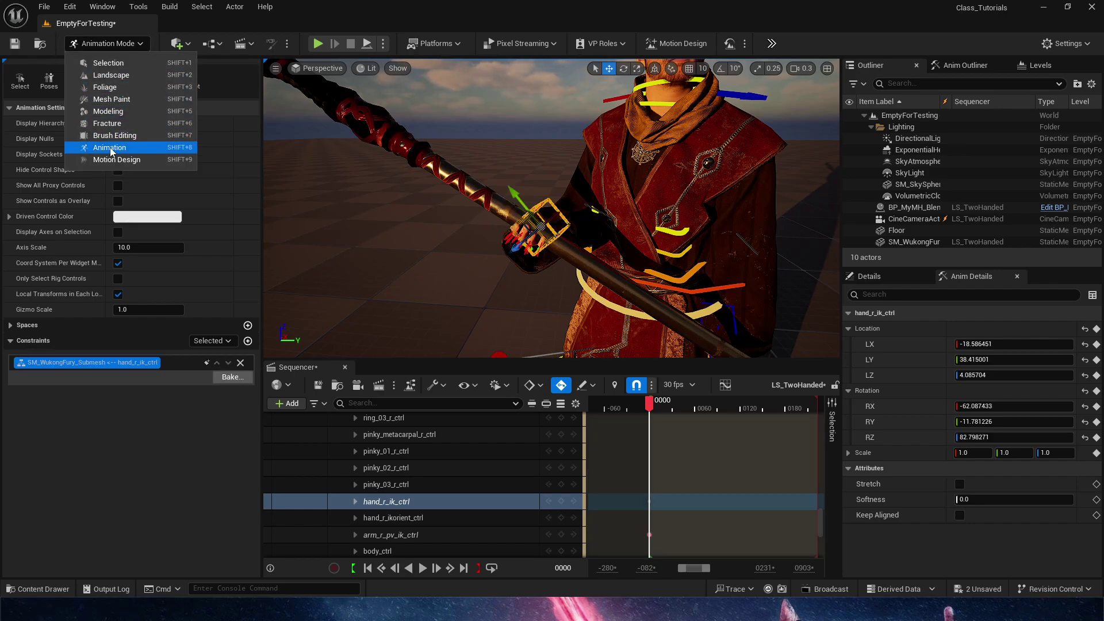
pyautogui.click(578, 12)
pyautogui.press('s')
pyautogui.moveTo(539, 264); pyautogui.dragTo(539, 265, button='right')
pyautogui.click(549, 253)
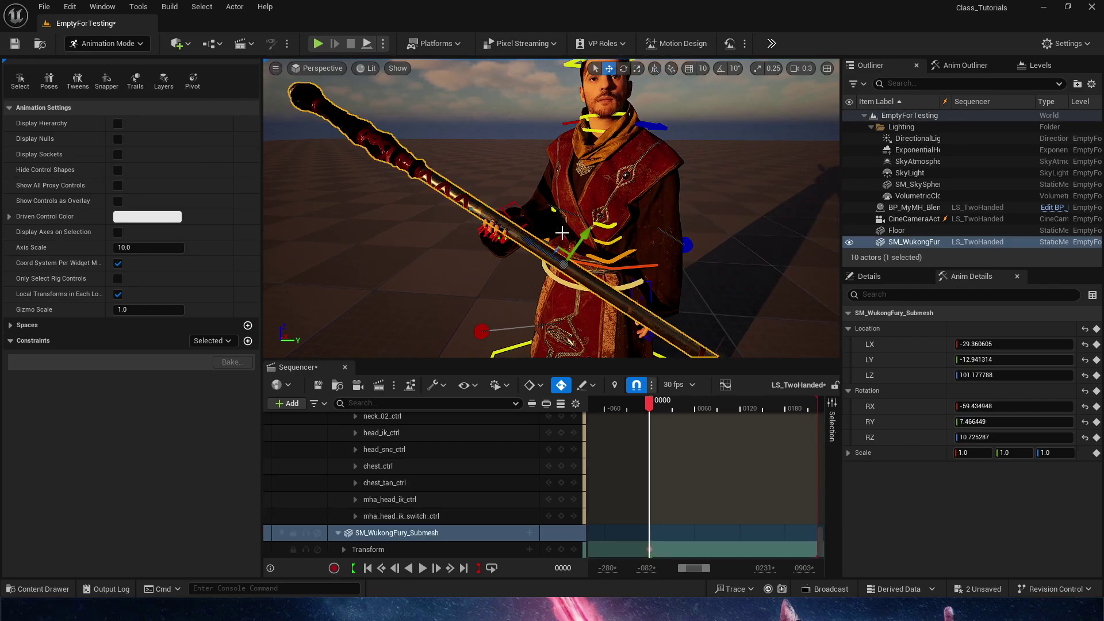
pyautogui.moveTo(582, 233)
pyautogui.mouseDown()
pyautogui.moveTo(593, 201)
pyautogui.moveTo(575, 217)
pyautogui.mouseUp()
pyautogui.moveTo(585, 310)
pyautogui.keyDown('alt'); pyautogui.mouseDown()
pyautogui.moveTo(595, 345)
pyautogui.moveTo(575, 308)
pyautogui.moveTo(586, 310)
pyautogui.mouseUp(); pyautogui.keyUp('alt')
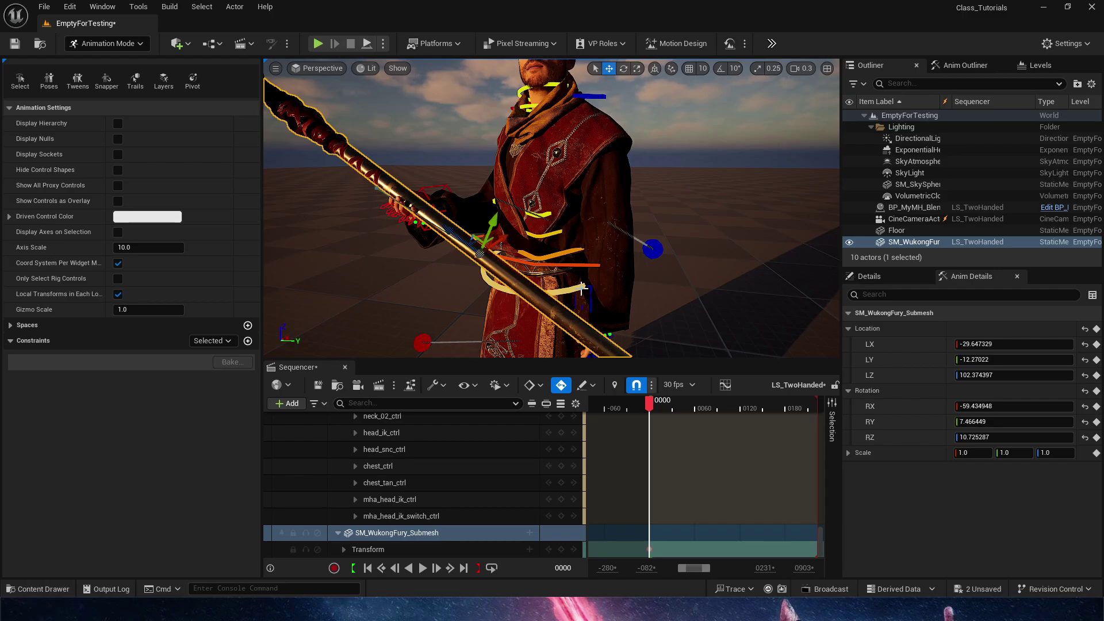
# Stand the staff upright at frame 0, rotated to about 2.9, 1.7, 10.4 and placed at about X -26.9, Y -27.4, Z 103.2
pyautogui.click(591, 298)
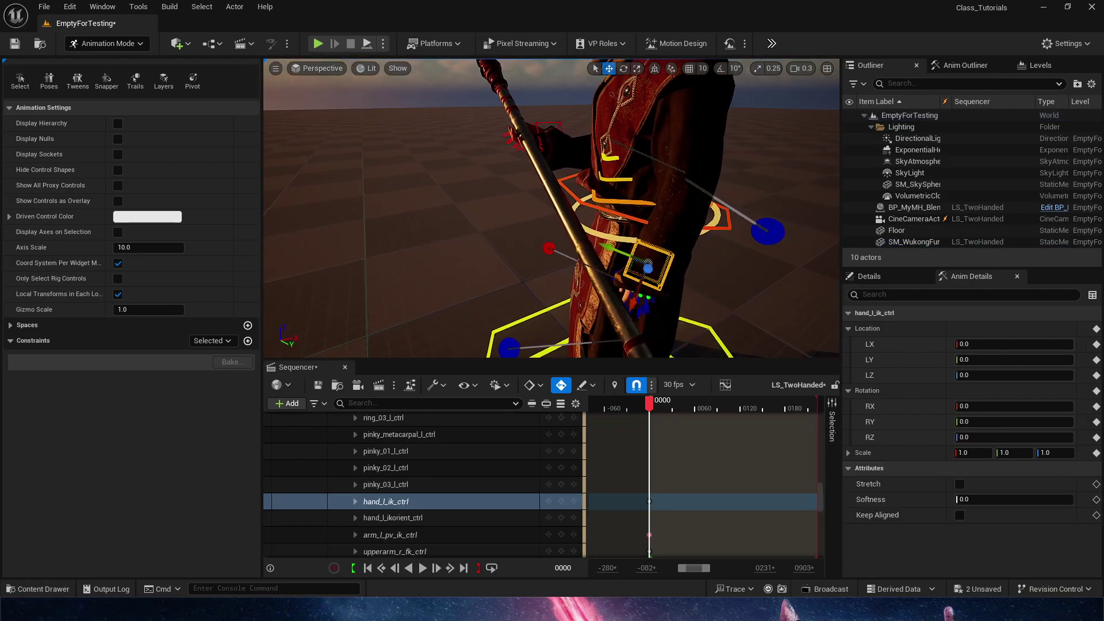
pyautogui.keyDown('alt'); pyautogui.moveTo(517, 270); pyautogui.dragTo(600, 253); pyautogui.keyUp('alt')
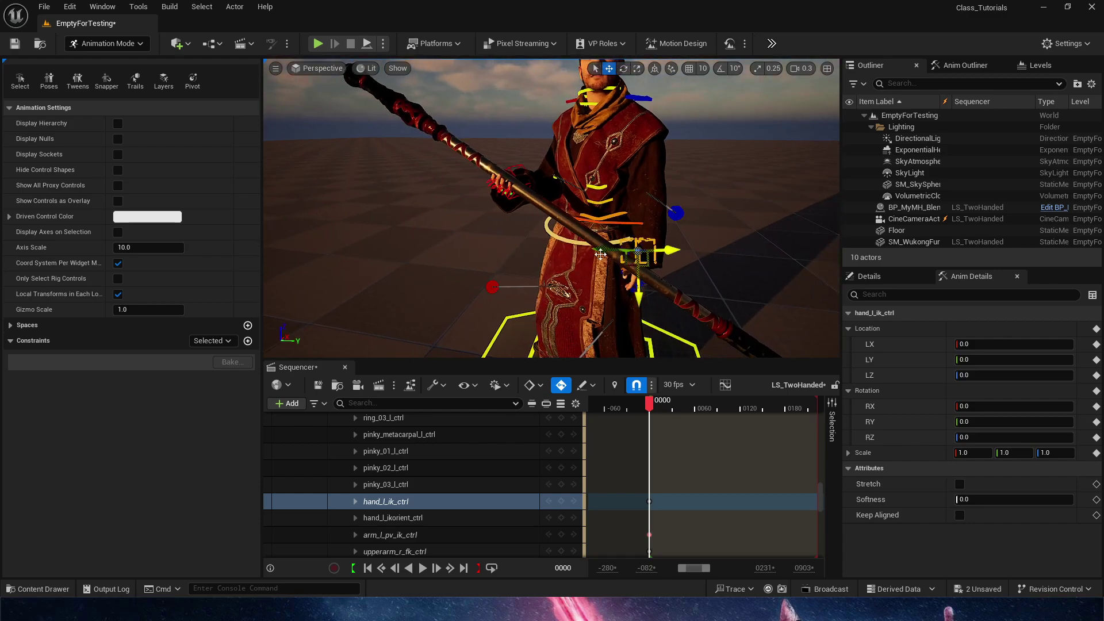
pyautogui.click(566, 228)
pyautogui.press('f')
pyautogui.press('e')
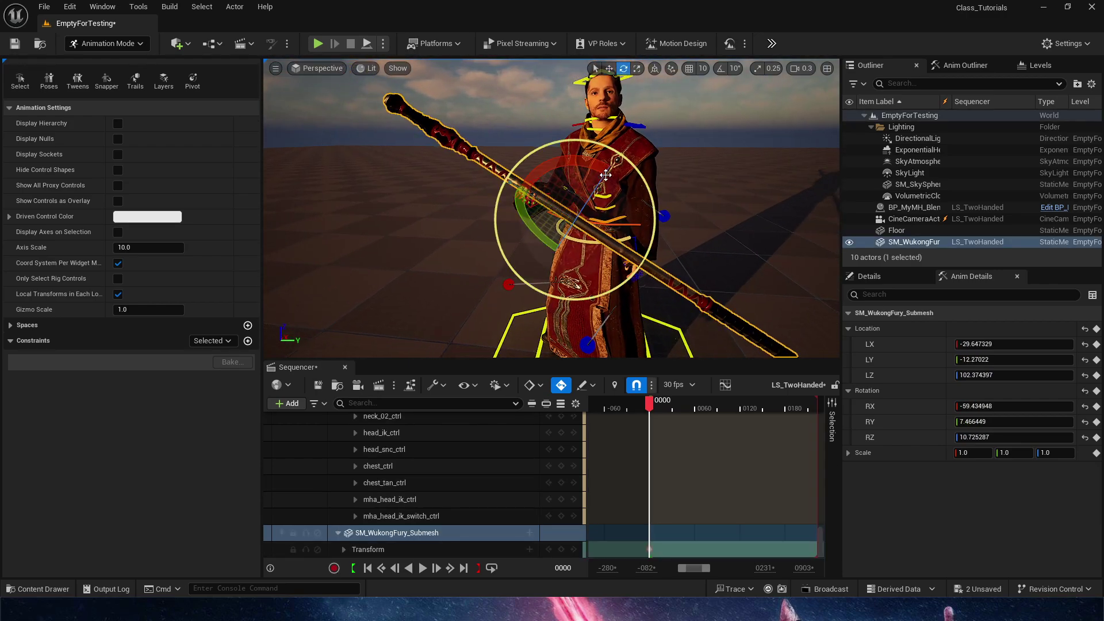
pyautogui.moveTo(606, 174); pyautogui.dragTo(576, 163)
pyautogui.keyDown('alt'); pyautogui.moveTo(621, 190); pyautogui.dragTo(537, 198); pyautogui.keyUp('alt')
pyautogui.press('w')
pyautogui.press('e')
# Key the staff's upright transform at about frame 50 to hold the pose
pyautogui.click(678, 405)
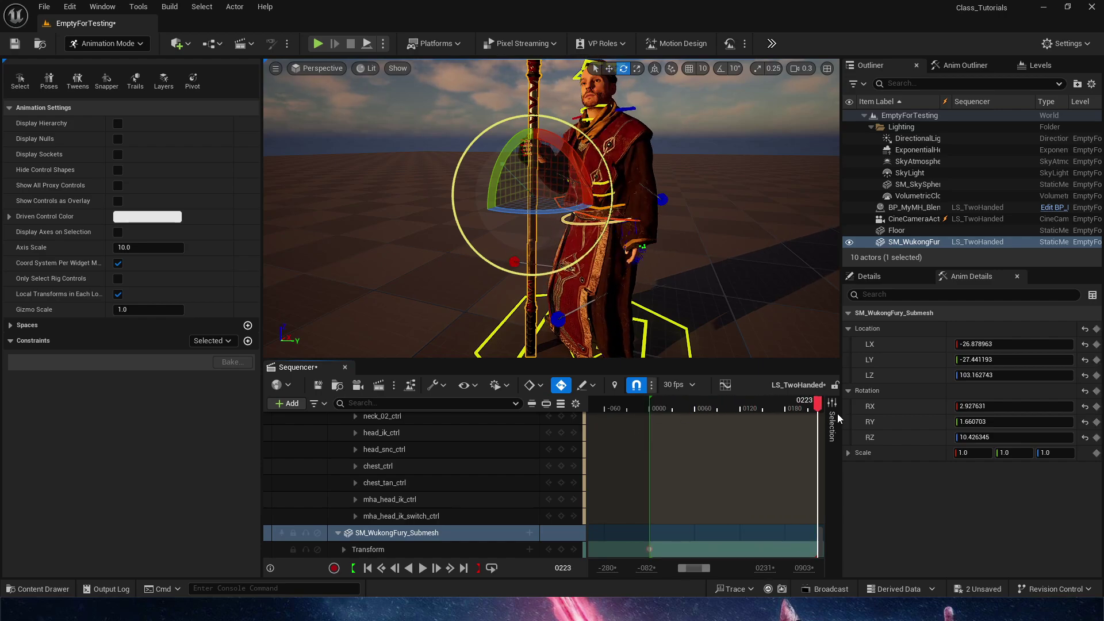
pyautogui.click(713, 406)
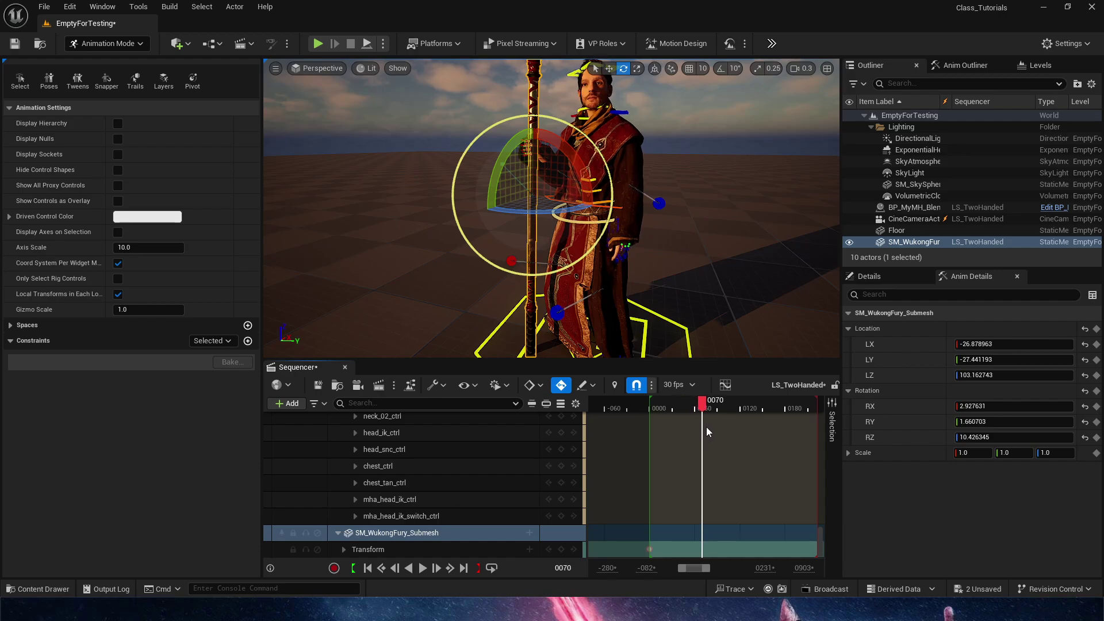
pyautogui.moveTo(700, 426); pyautogui.dragTo(687, 421)
pyautogui.press('s')
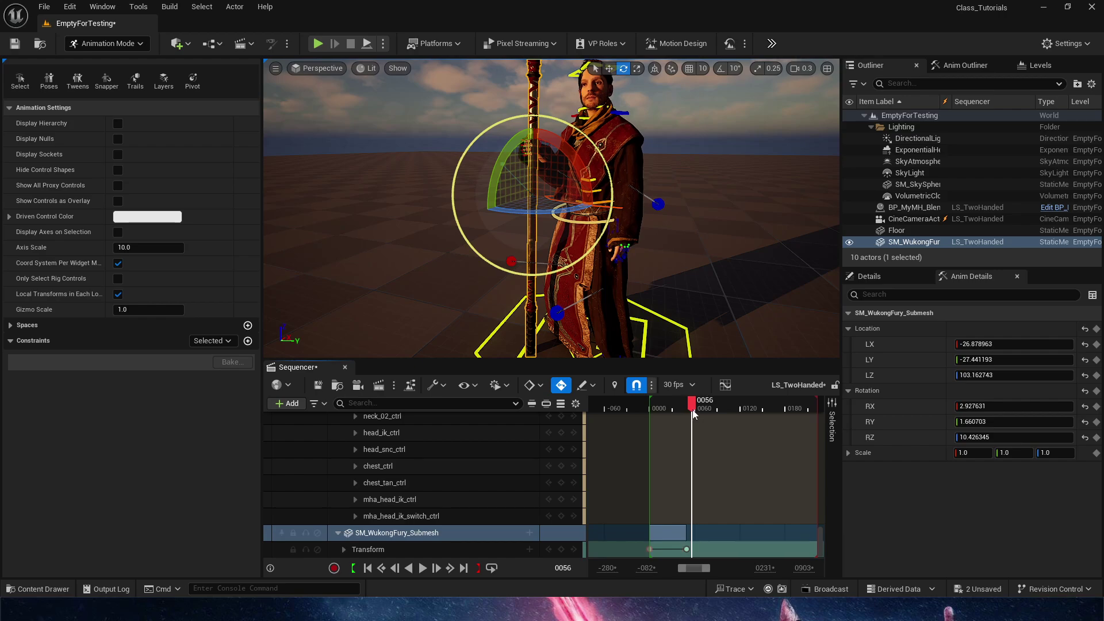
# At frame 77, tilt the staff to about RX -51.6 and move it to about X -28.4, Y -20.4, Z 112.2
pyautogui.moveTo(716, 415); pyautogui.dragTo(709, 415)
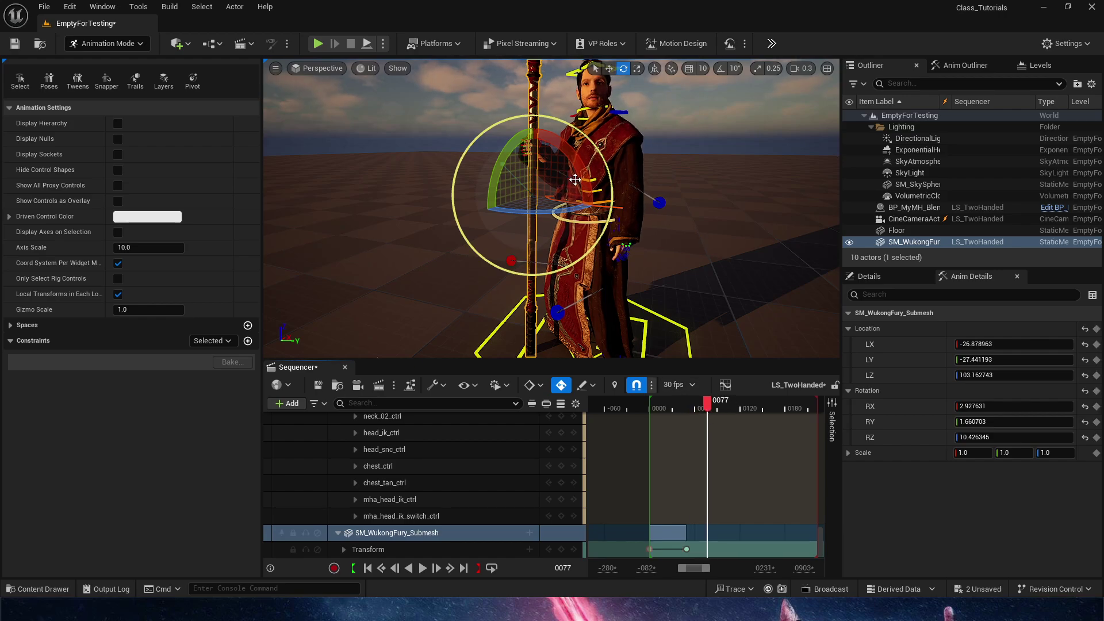
pyautogui.moveTo(571, 154)
pyautogui.mouseDown()
pyautogui.moveTo(529, 136)
pyautogui.moveTo(562, 154)
pyautogui.mouseUp()
pyautogui.press('w')
pyautogui.scroll(5, 650, 232)
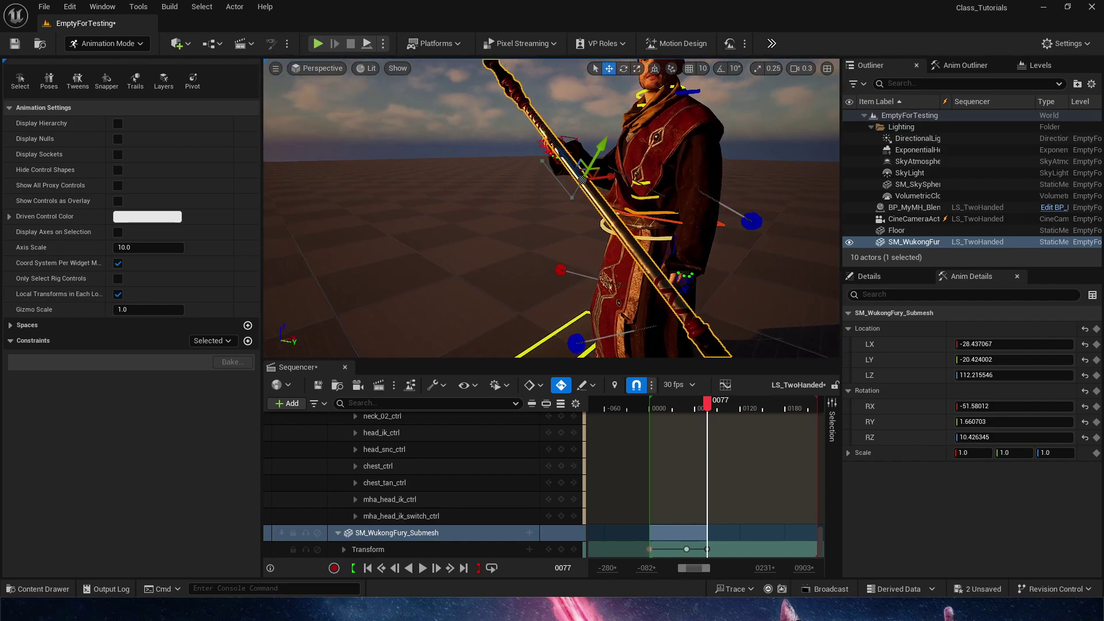
# Play back the staff motion and key the staff's tilted transform at frame 95
pyautogui.press('space')
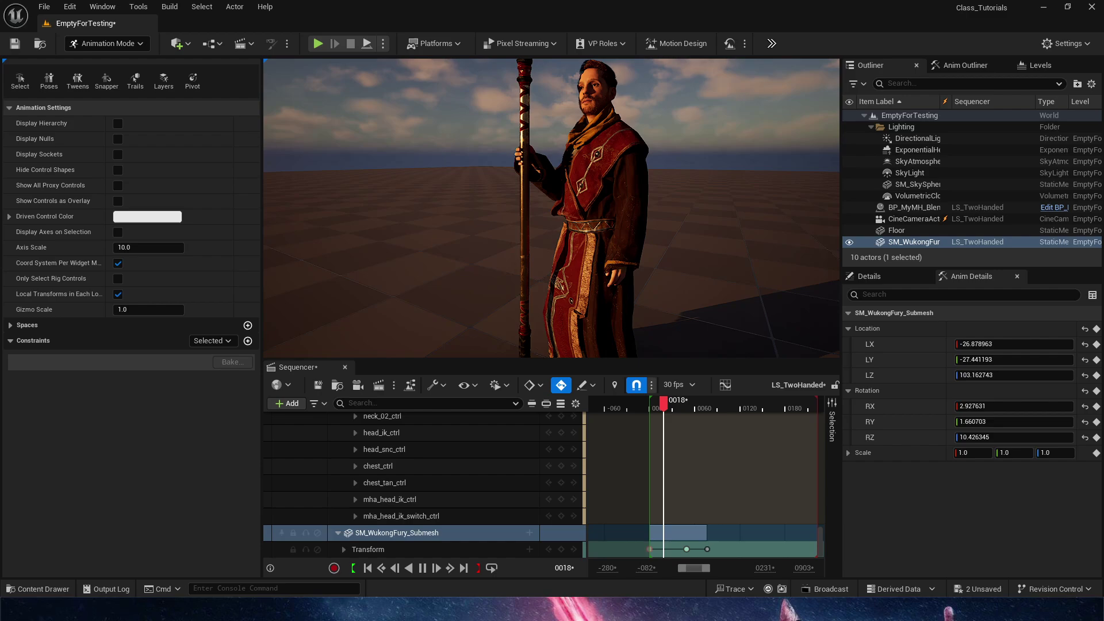
pyautogui.moveTo(718, 402)
pyautogui.mouseDown()
pyautogui.moveTo(690, 401)
pyautogui.moveTo(723, 406)
pyautogui.mouseUp()
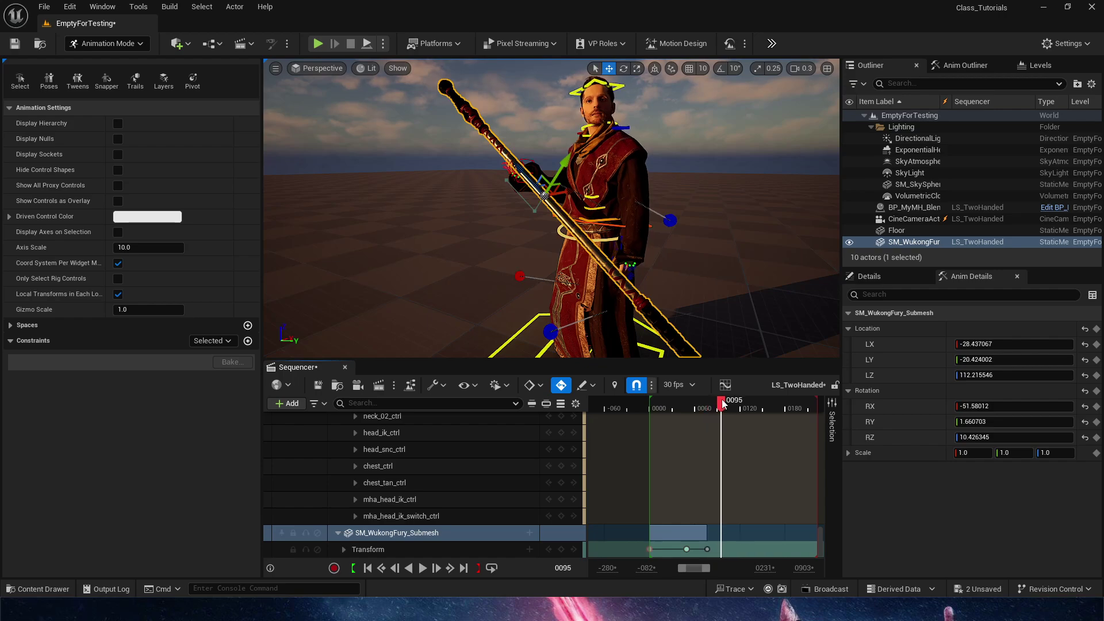
pyautogui.press('s')
# At frame 95, pose the left hand IK control on the staff at about X 0.6, Y 7.4, Z 10.9, rotated about 34.7, 14.5, 44.2
pyautogui.moveTo(648, 205); pyautogui.dragTo(647, 248, button='right')
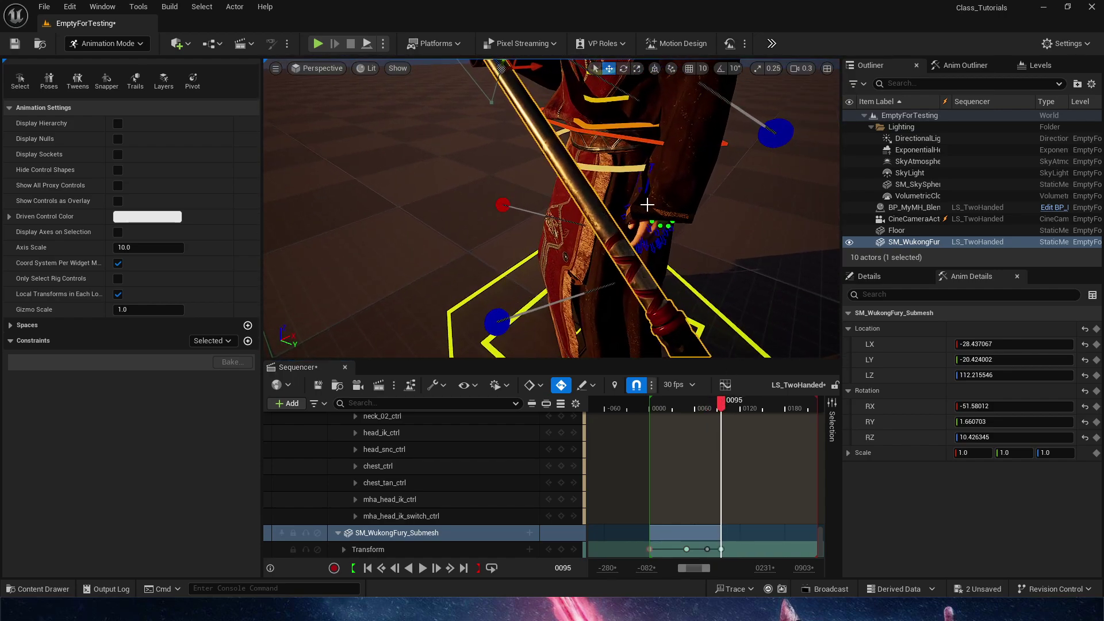
pyautogui.click(647, 185)
pyautogui.press('f')
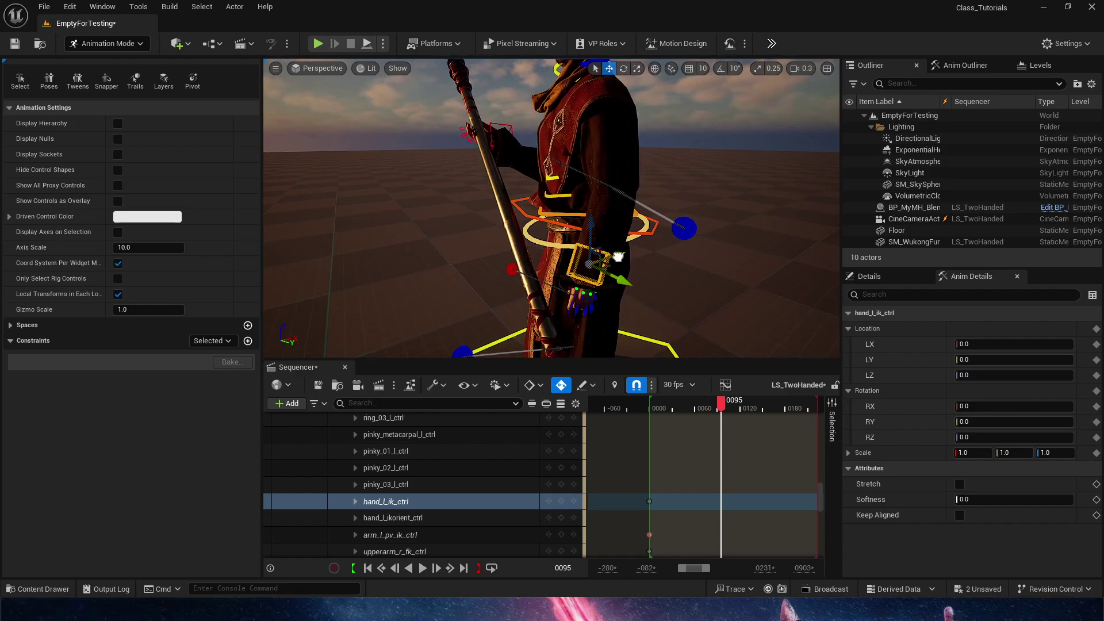
pyautogui.moveTo(618, 257); pyautogui.dragTo(597, 279)
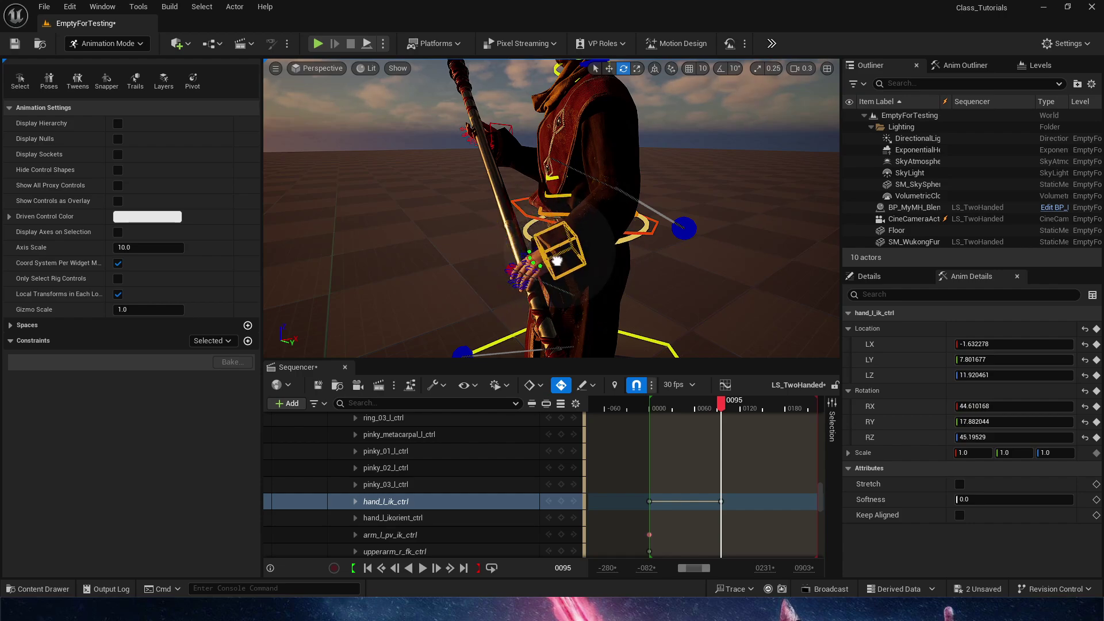
pyautogui.moveTo(558, 275); pyautogui.dragTo(556, 277)
pyautogui.keyDown('alt'); pyautogui.moveTo(587, 160); pyautogui.dragTo(684, 187); pyautogui.keyUp('alt')
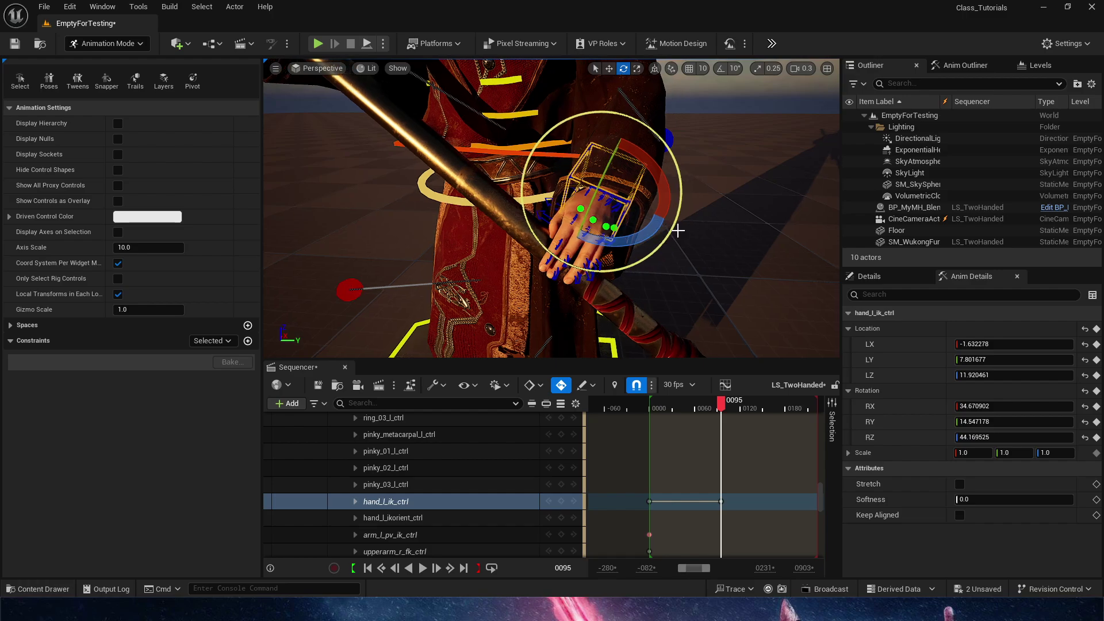
pyautogui.press('w')
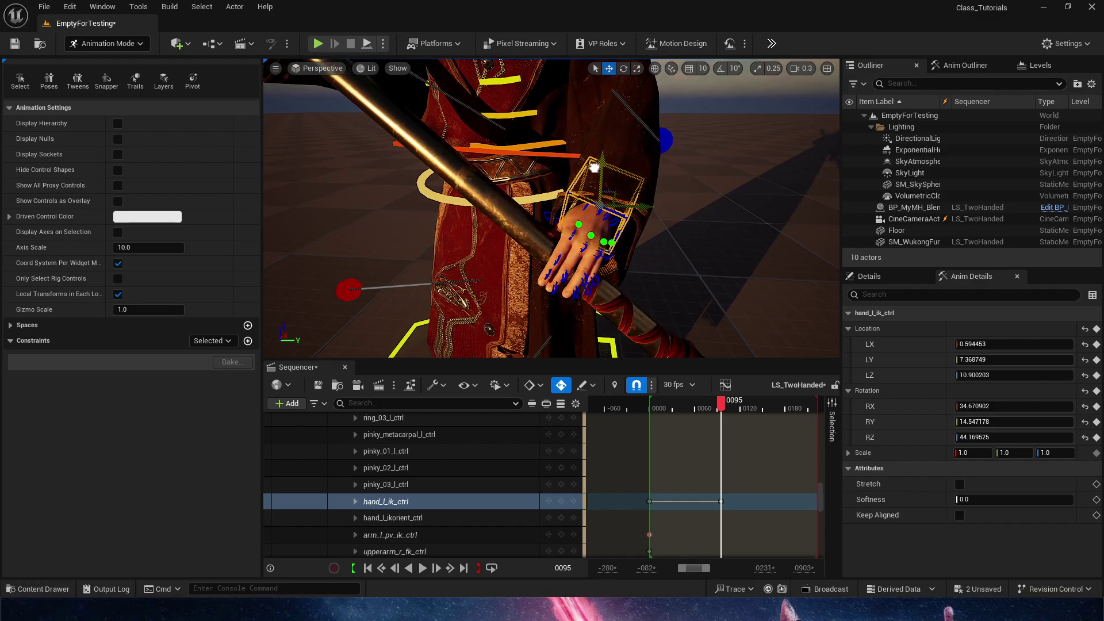
pyautogui.scroll(-10, 594, 168)
# Play back the left hand's reach, hold its rest pose until about frame 69, and retime its on-staff key to frame 81
pyautogui.moveTo(720, 401); pyautogui.dragTo(694, 405)
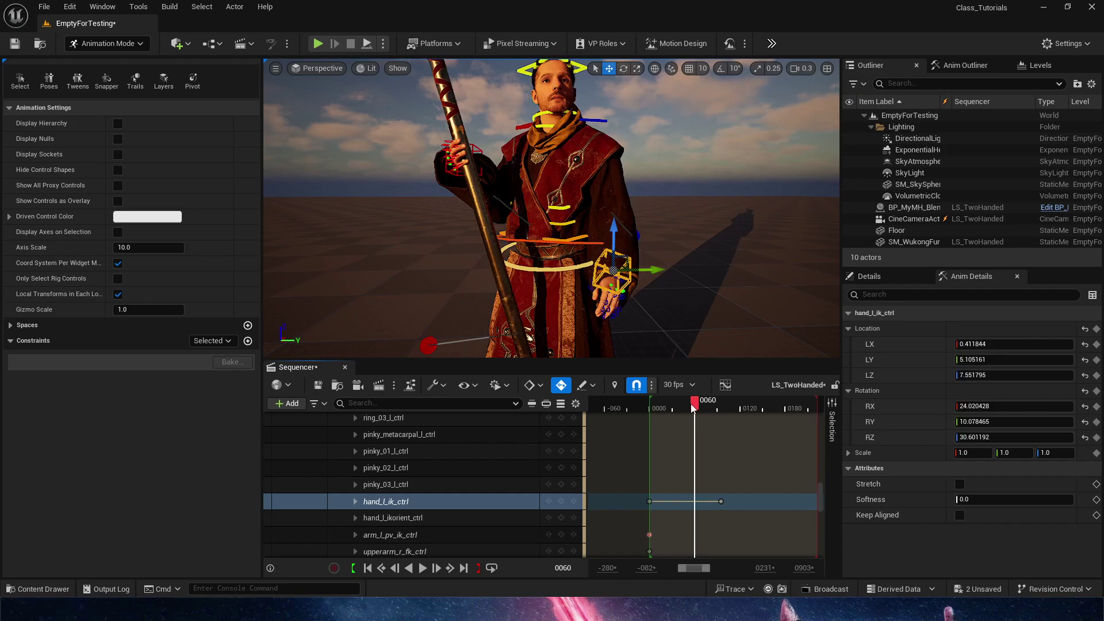
pyautogui.press('space')
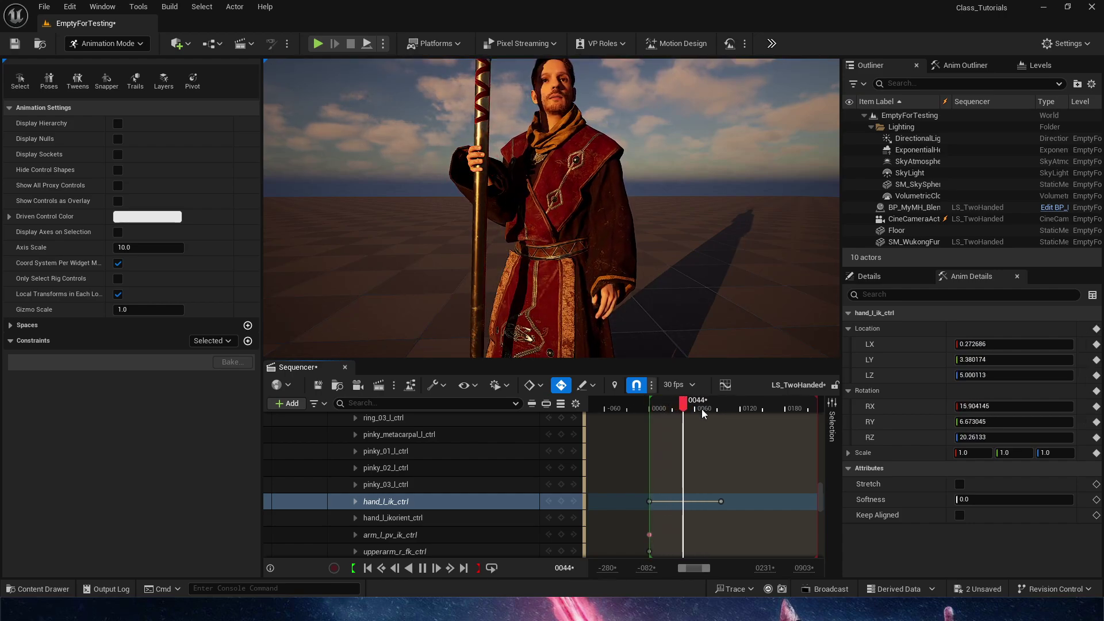
pyautogui.press('space')
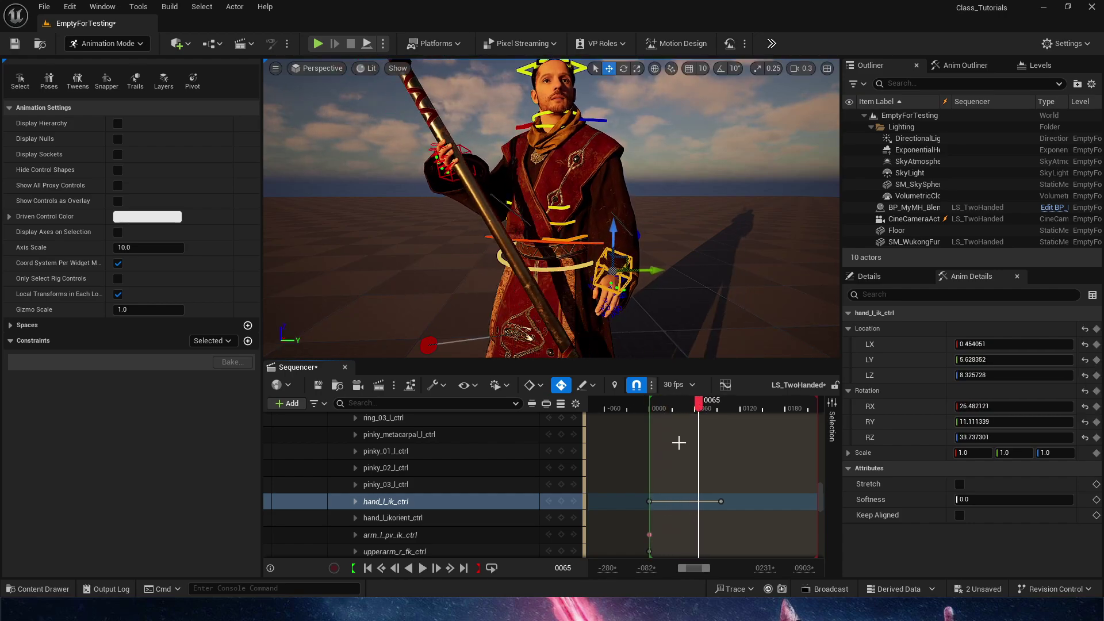
pyautogui.click(651, 504)
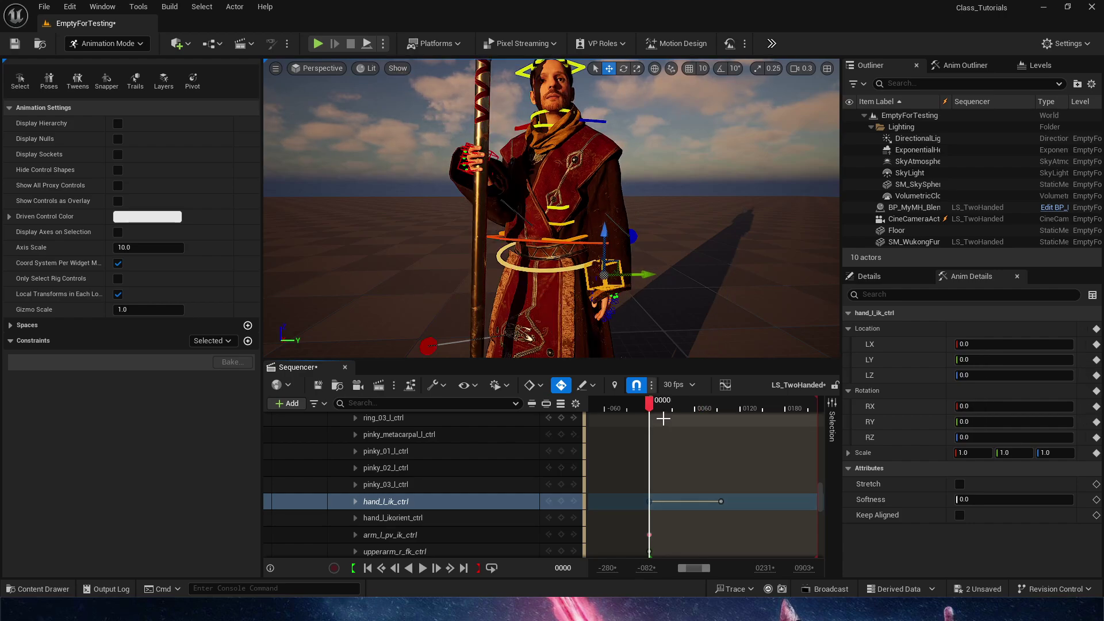
pyautogui.moveTo(650, 402); pyautogui.dragTo(721, 415)
pyautogui.press('space')
pyautogui.press('space')
pyautogui.click(720, 501)
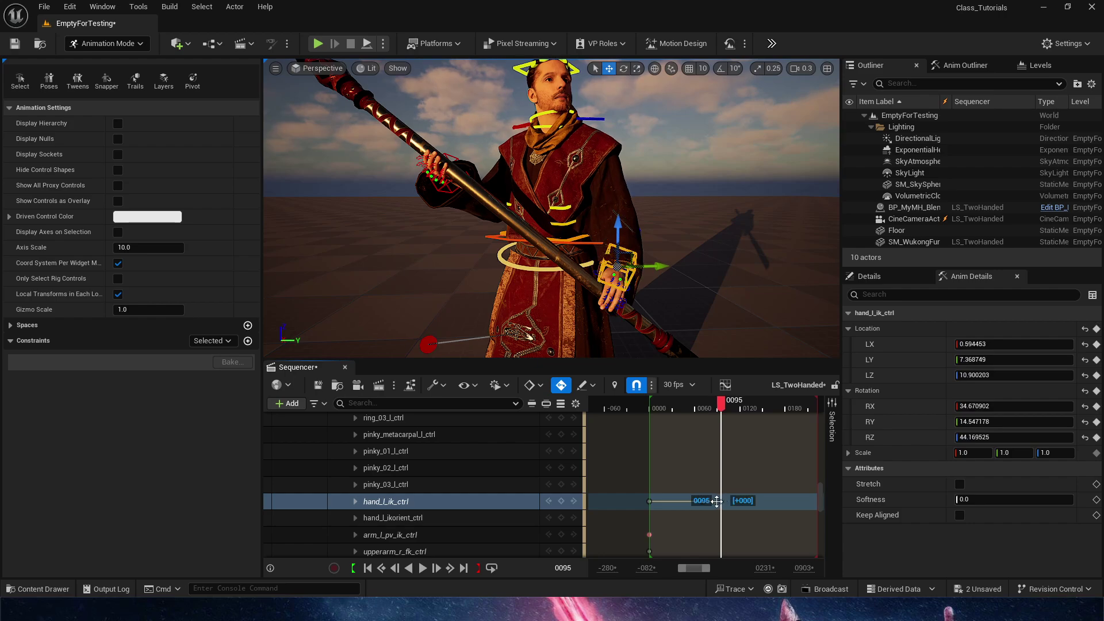
pyautogui.keyDown('ctrl'); pyautogui.scroll(4, 724, 507); pyautogui.keyUp('ctrl')
pyautogui.moveTo(719, 503); pyautogui.dragTo(680, 505)
# At frame 75, key an in-between left hand pose at about X -7.7, Y 5.3, Z 9.0, rotated about 17.8, 20.0, 32.1
pyautogui.moveTo(674, 405)
pyautogui.mouseDown()
pyautogui.moveTo(632, 411)
pyautogui.moveTo(690, 393)
pyautogui.moveTo(694, 402)
pyautogui.moveTo(666, 422)
pyautogui.mouseUp()
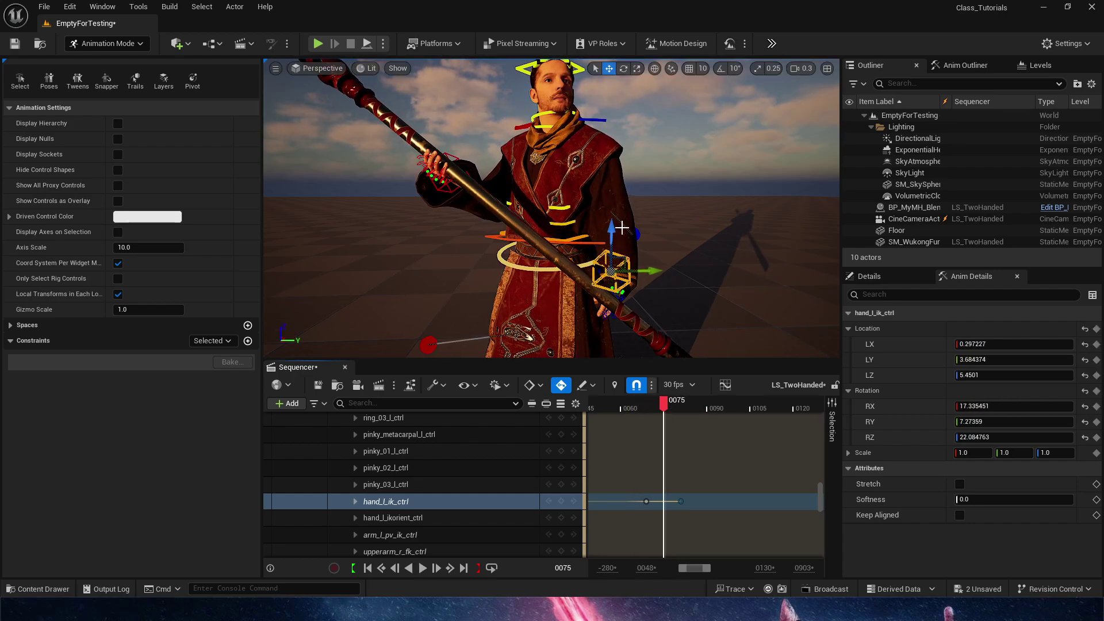
pyautogui.moveTo(611, 231)
pyautogui.mouseDown()
pyautogui.moveTo(611, 208)
pyautogui.moveTo(621, 229)
pyautogui.mouseUp()
pyautogui.press('e')
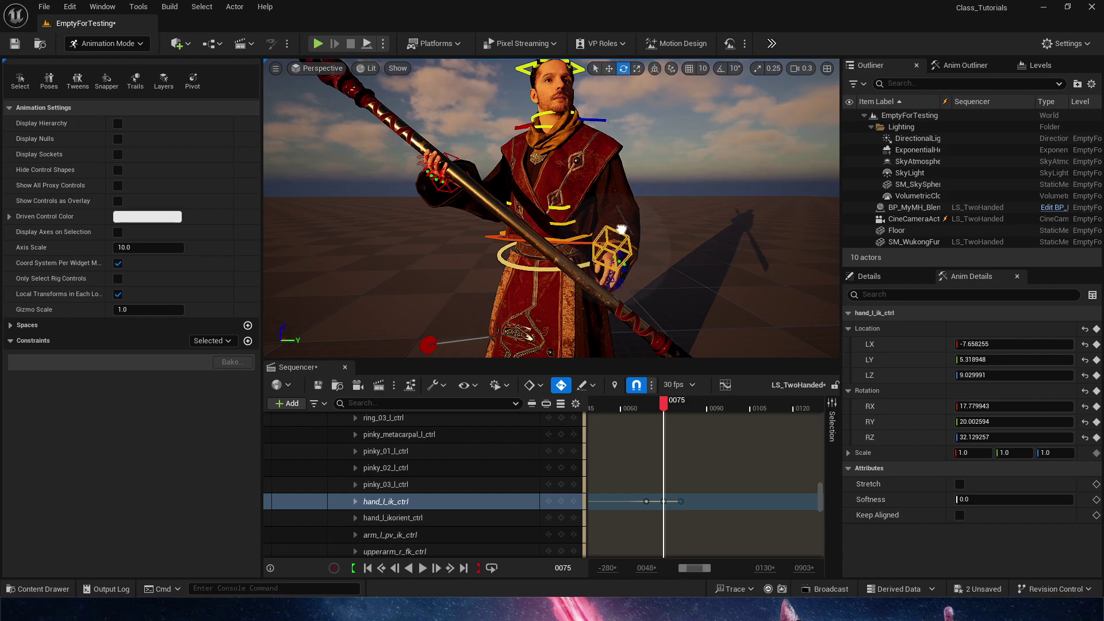
pyautogui.moveTo(663, 410)
pyautogui.mouseDown()
pyautogui.moveTo(682, 410)
pyautogui.moveTo(634, 406)
pyautogui.moveTo(681, 412)
pyautogui.mouseUp()
pyautogui.press('space')
pyautogui.press('space')
# Add a Parent constraint from the left hand IK control to the staff at frame 81
pyautogui.press('w')
pyautogui.moveTo(684, 329)
pyautogui.mouseDown(button='right')
pyautogui.moveTo(677, 341)
pyautogui.moveTo(687, 333)
pyautogui.mouseUp(button='right')
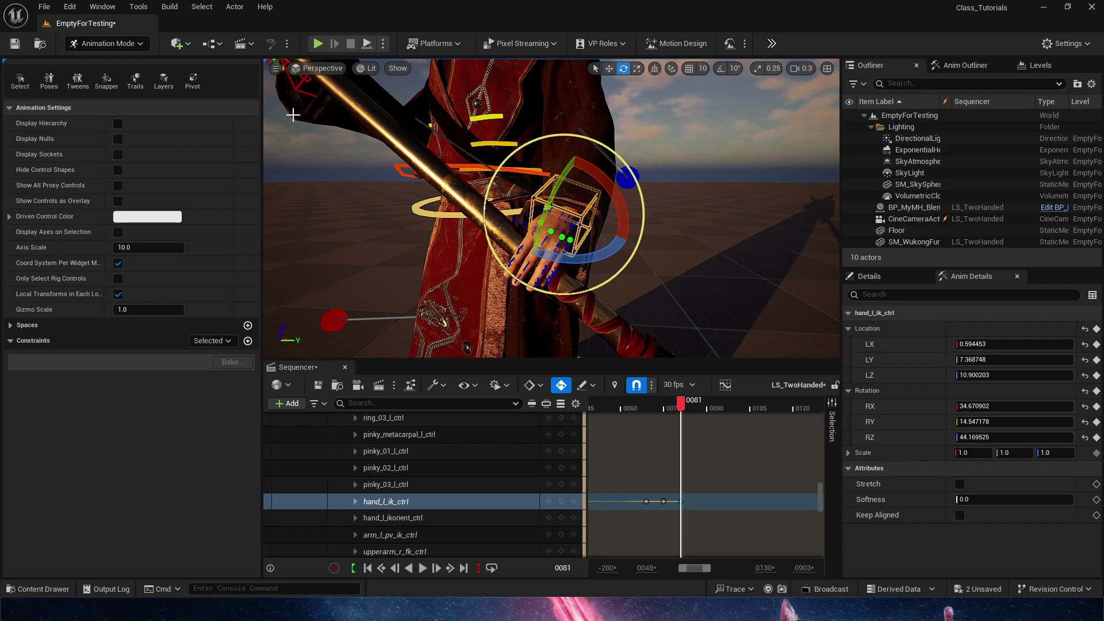
pyautogui.click(247, 341)
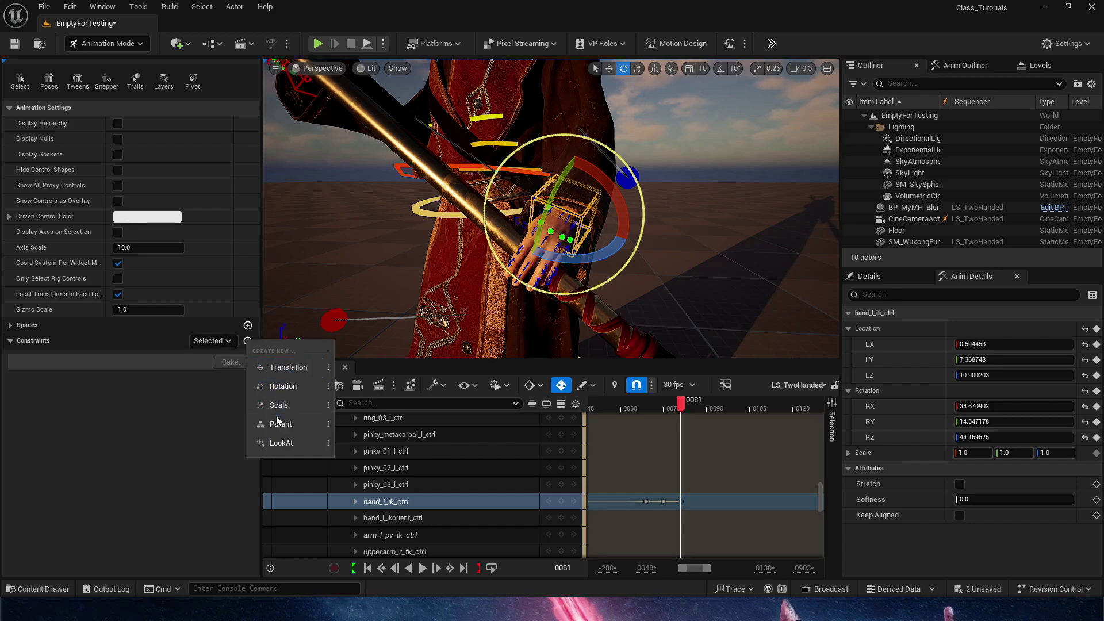
pyautogui.click(280, 421)
pyautogui.click(498, 211)
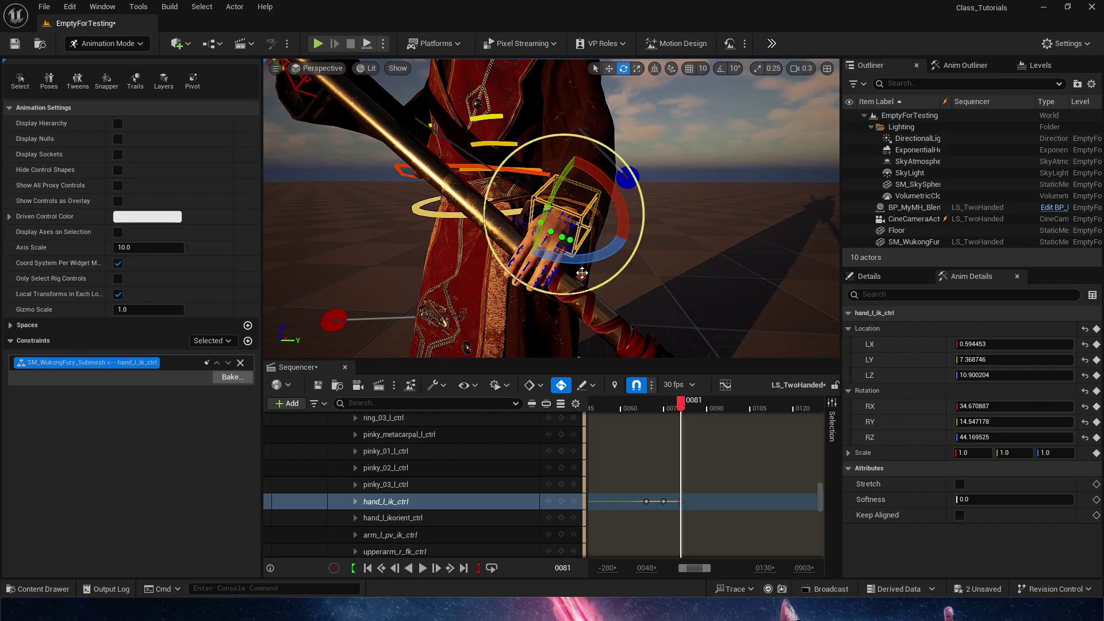
# At frame 106, rotate the staff to about RX -45.7, RY 17.4, RZ -4.3
pyautogui.moveTo(734, 332); pyautogui.dragTo(732, 318, button='right')
pyautogui.press('s')
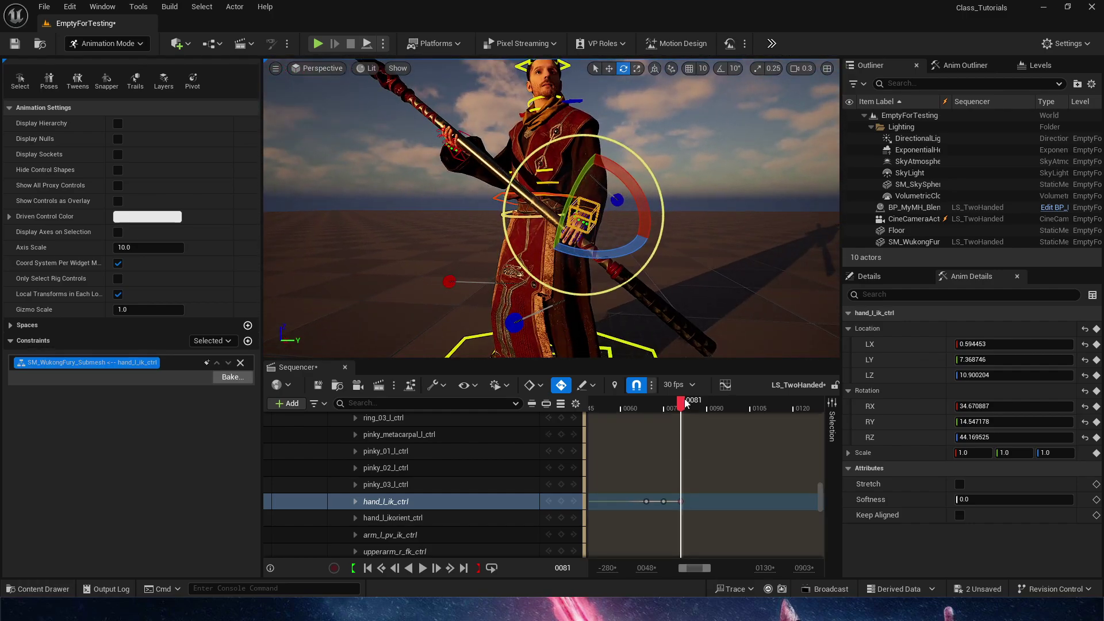
pyautogui.moveTo(681, 409); pyautogui.dragTo(753, 408)
pyautogui.click(660, 304)
pyautogui.scroll(-3, 660, 303)
pyautogui.moveTo(475, 158); pyautogui.dragTo(528, 189)
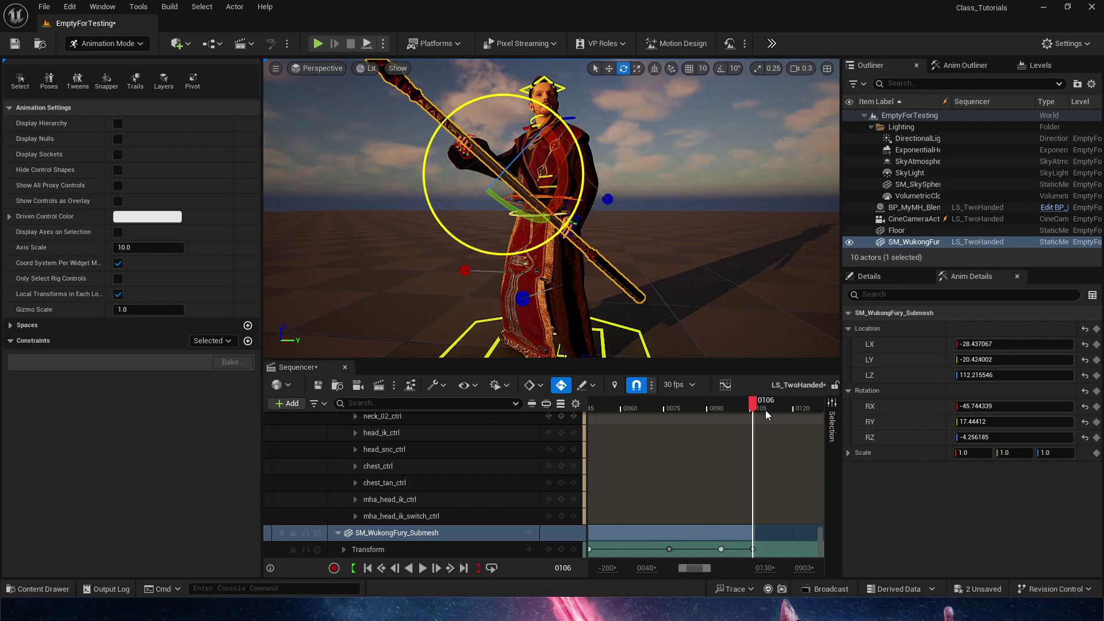
# At frame 120, swing the staff to a rotation of about RX -77.6, RY -25.7, RZ 36.4
pyautogui.moveTo(753, 406); pyautogui.dragTo(793, 406)
pyautogui.moveTo(515, 212); pyautogui.dragTo(489, 160)
pyautogui.press('w')
pyautogui.moveTo(570, 205)
pyautogui.mouseDown(button='right')
pyautogui.moveTo(535, 202)
pyautogui.moveTo(558, 210)
pyautogui.mouseUp(button='right')
pyautogui.moveTo(514, 179)
pyautogui.mouseDown(button='right')
pyautogui.moveTo(496, 166)
pyautogui.moveTo(443, 165)
pyautogui.moveTo(520, 178)
pyautogui.moveTo(530, 163)
pyautogui.moveTo(498, 157)
pyautogui.moveTo(522, 180)
pyautogui.moveTo(505, 160)
pyautogui.moveTo(516, 158)
pyautogui.mouseUp(button='right')
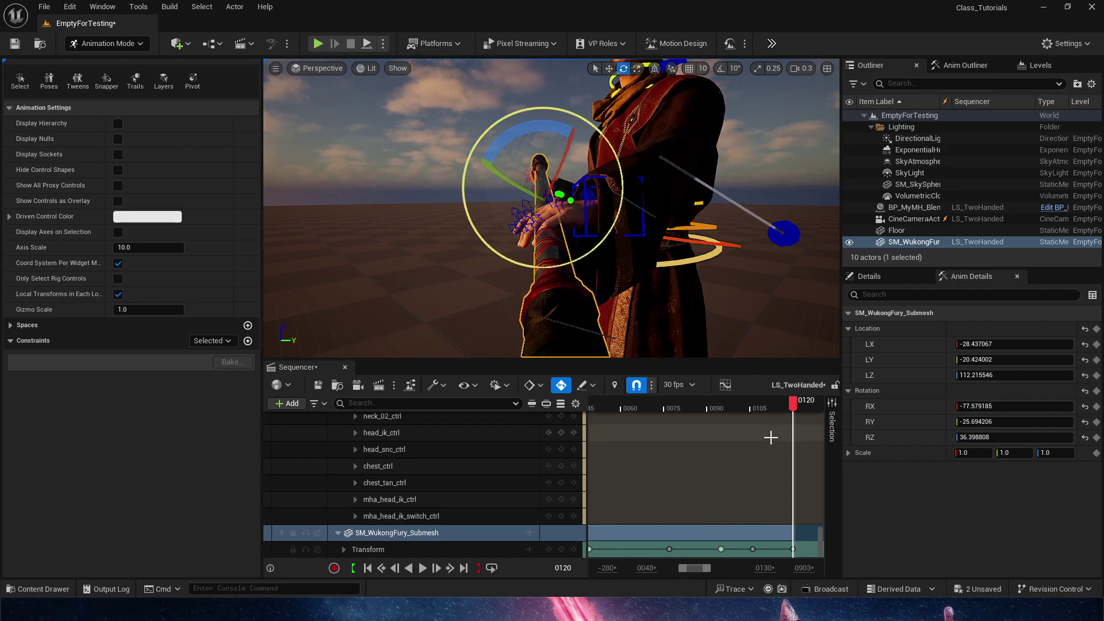
# At frame 163, bring the staff back to a rotation of about RX -49.3, RY 2.5, RZ -13.7
pyautogui.moveTo(765, 438); pyautogui.dragTo(694, 459, button='right')
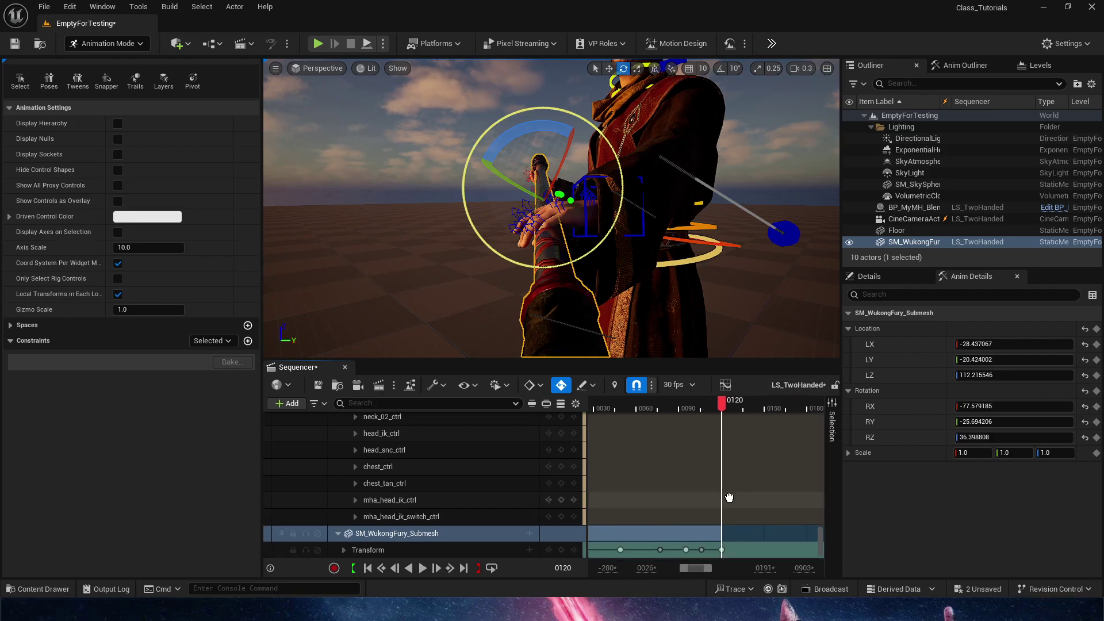
pyautogui.keyDown('ctrl'); pyautogui.scroll(-3, 718, 460); pyautogui.keyUp('ctrl')
pyautogui.click(746, 408)
pyautogui.moveTo(551, 174); pyautogui.dragTo(624, 184)
pyautogui.moveTo(623, 184); pyautogui.dragTo(603, 240, button='right')
pyautogui.moveTo(603, 240); pyautogui.dragTo(602, 241)
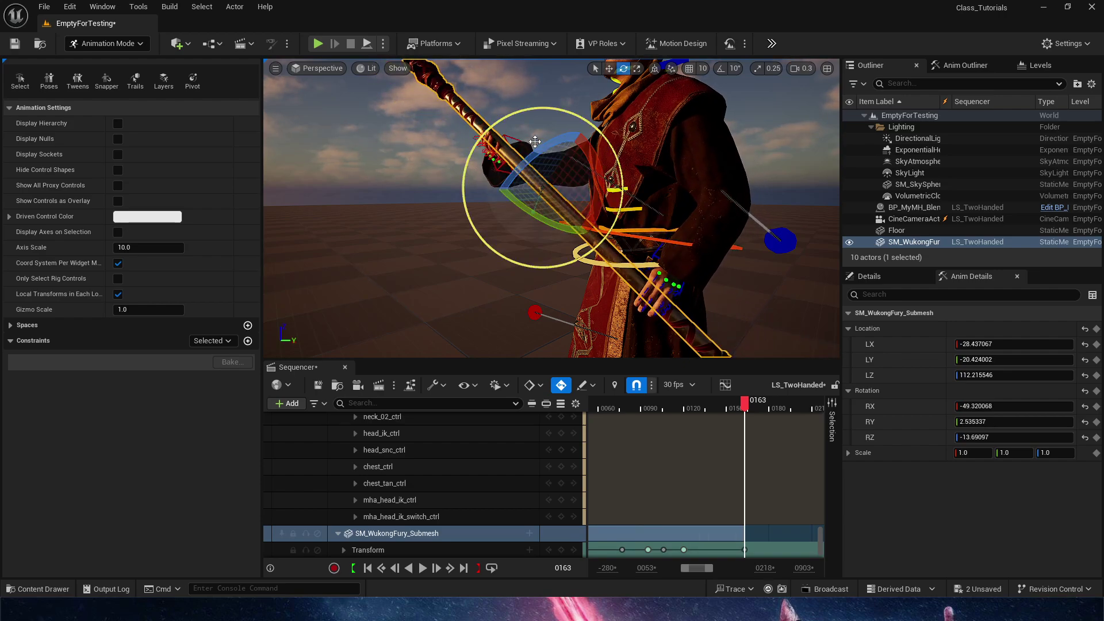
# Play back the sequence from the start and key the staff's held pose at about frame 192
pyautogui.moveTo(663, 199); pyautogui.dragTo(713, 201, button='right')
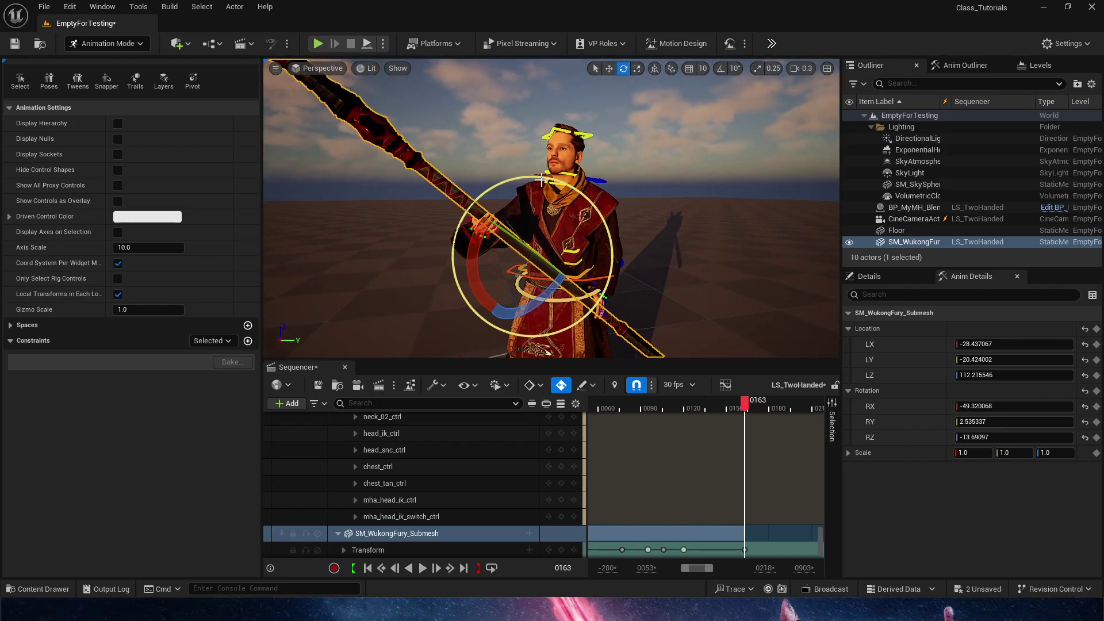
pyautogui.keyDown('ctrl'); pyautogui.scroll(-3, 714, 495); pyautogui.keyUp('ctrl')
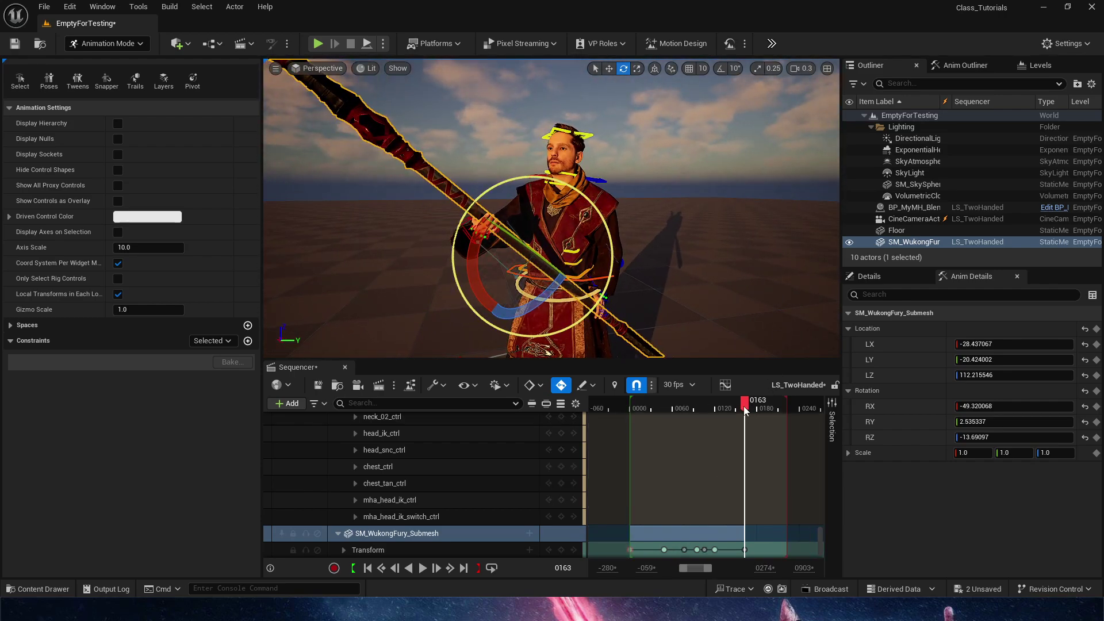
pyautogui.moveTo(744, 406); pyautogui.dragTo(602, 418)
pyautogui.press('space')
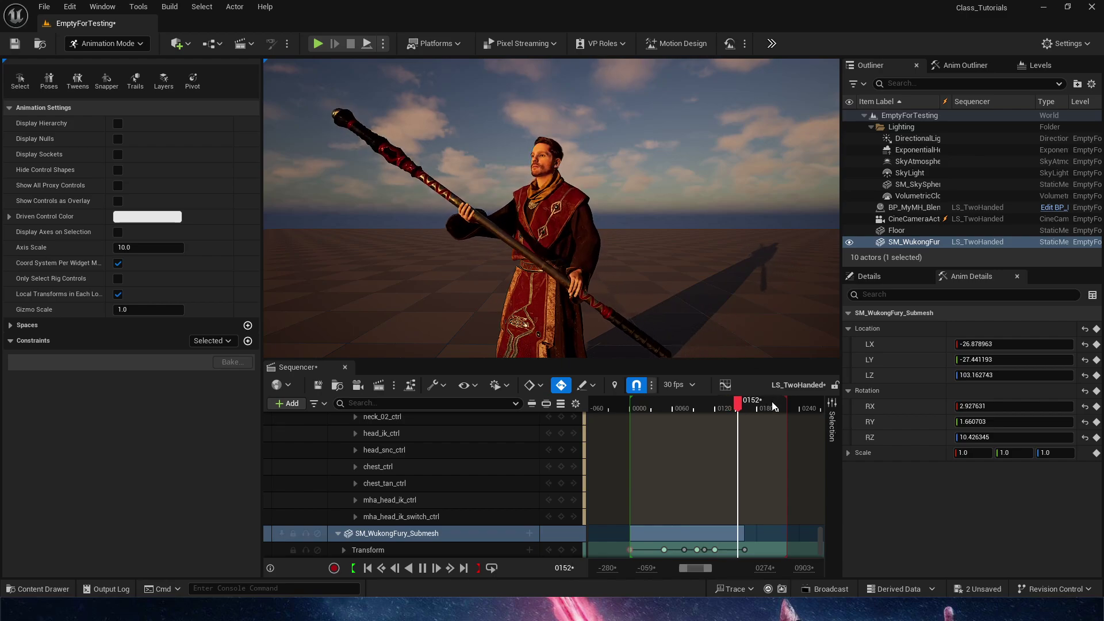
pyautogui.moveTo(719, 402); pyautogui.dragTo(786, 409)
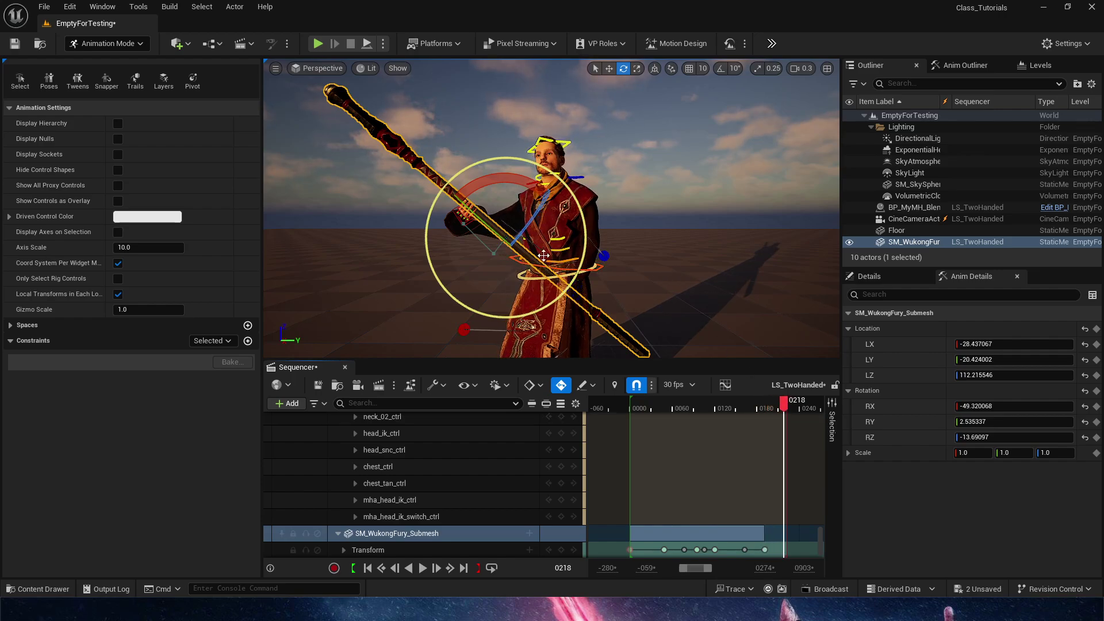
# At frame 218, stand the staff upright at about RX 1.3 and move it to about X -38.4, Y -27.0, Z 112.2
pyautogui.moveTo(530, 186); pyautogui.dragTo(578, 219)
pyautogui.keyDown('alt'); pyautogui.moveTo(578, 219); pyautogui.dragTo(547, 265); pyautogui.keyUp('alt')
pyautogui.moveTo(517, 172); pyautogui.dragTo(516, 214, button='right')
pyautogui.press('w')
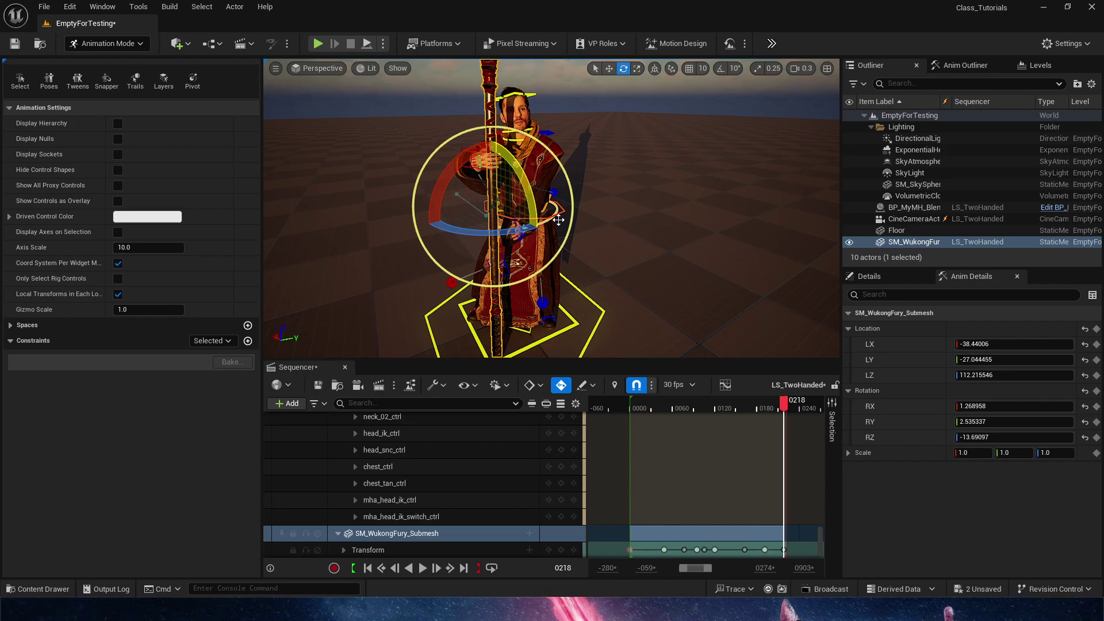
pyautogui.keyDown('alt'); pyautogui.moveTo(559, 219); pyautogui.dragTo(488, 172); pyautogui.keyUp('alt')
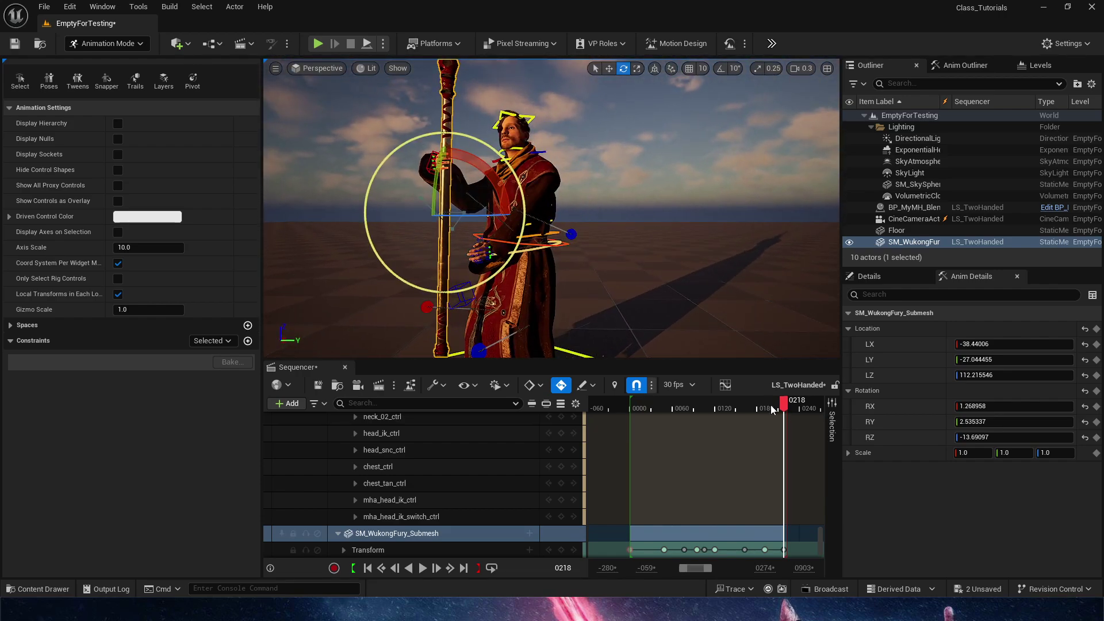
# Expand the left hand IK control's track and key its parent constraint to the staff inactive at frame 198
pyautogui.moveTo(772, 410)
pyautogui.mouseDown()
pyautogui.moveTo(742, 402)
pyautogui.moveTo(791, 402)
pyautogui.mouseUp()
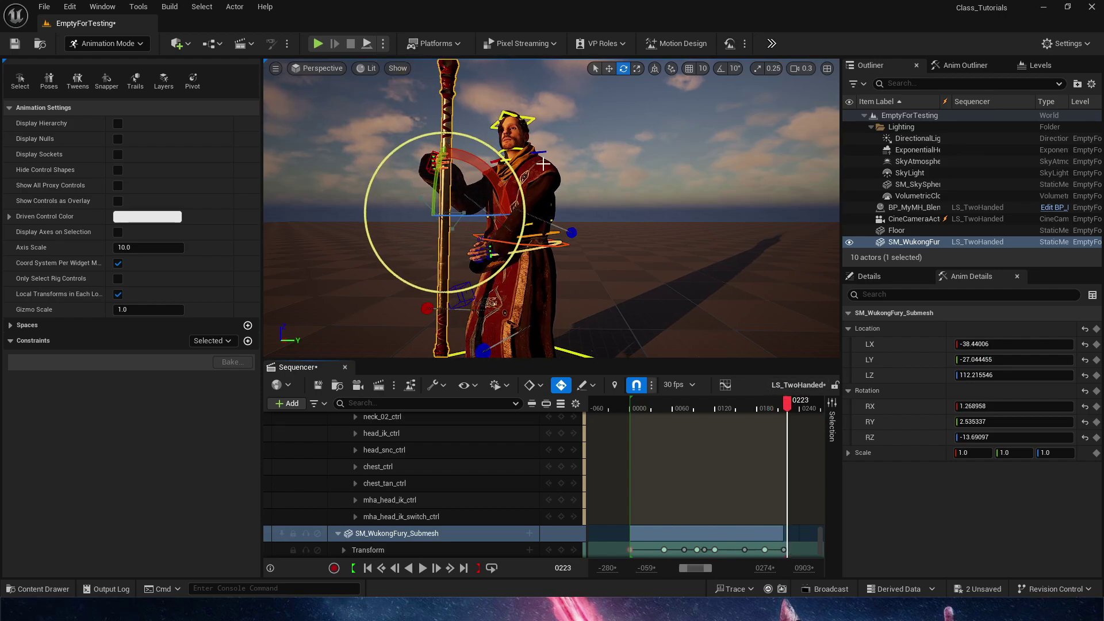
pyautogui.keyDown('alt'); pyautogui.moveTo(550, 196); pyautogui.dragTo(578, 201); pyautogui.keyUp('alt')
pyautogui.keyDown('alt'); pyautogui.moveTo(578, 202); pyautogui.dragTo(637, 333, button='right'); pyautogui.keyUp('alt')
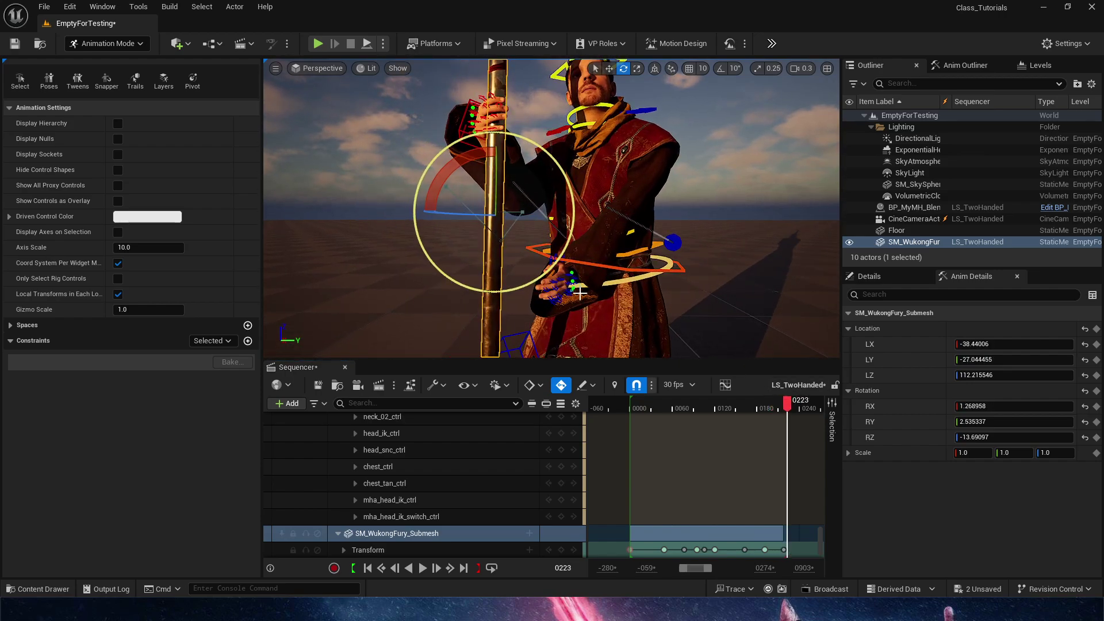
pyautogui.click(532, 337)
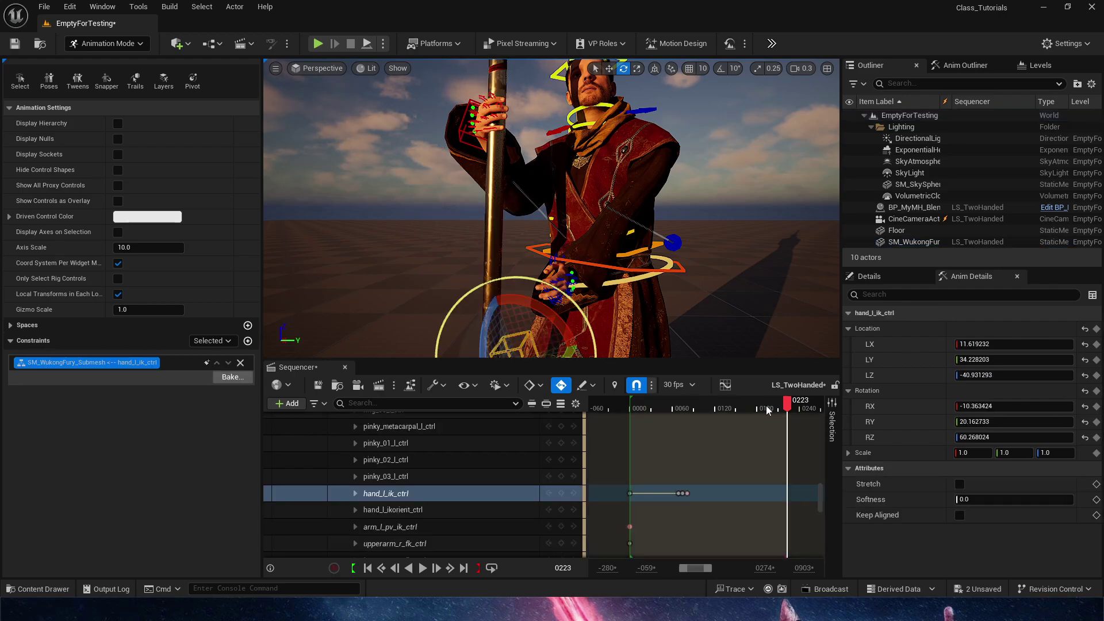
pyautogui.moveTo(768, 408)
pyautogui.mouseDown()
pyautogui.moveTo(734, 407)
pyautogui.moveTo(772, 408)
pyautogui.mouseUp()
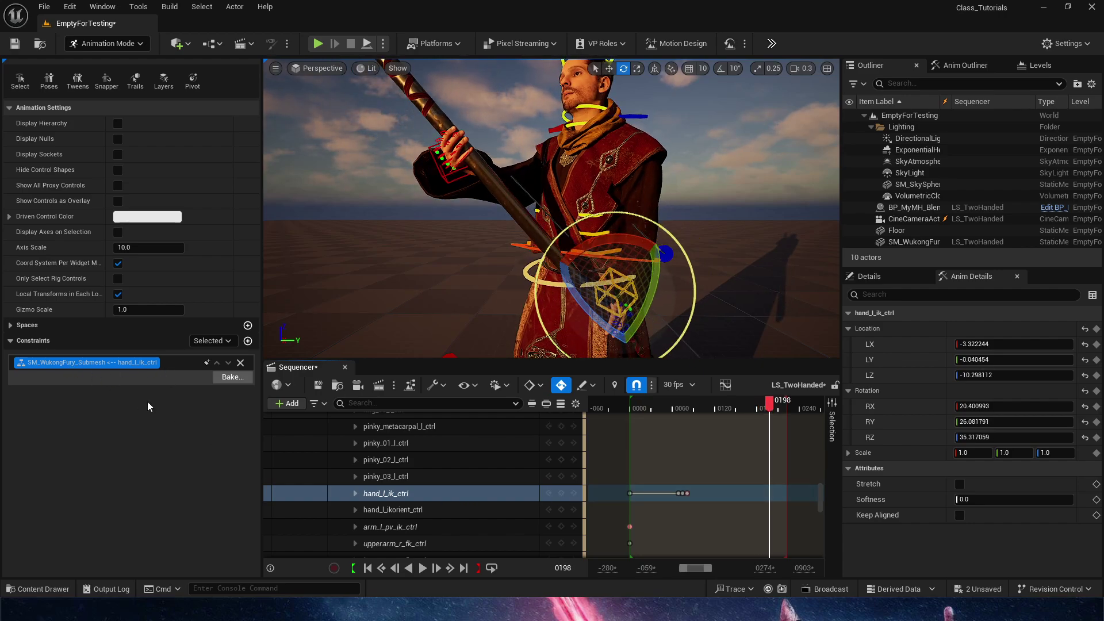
pyautogui.click(356, 494)
pyautogui.scroll(-4, 426, 488)
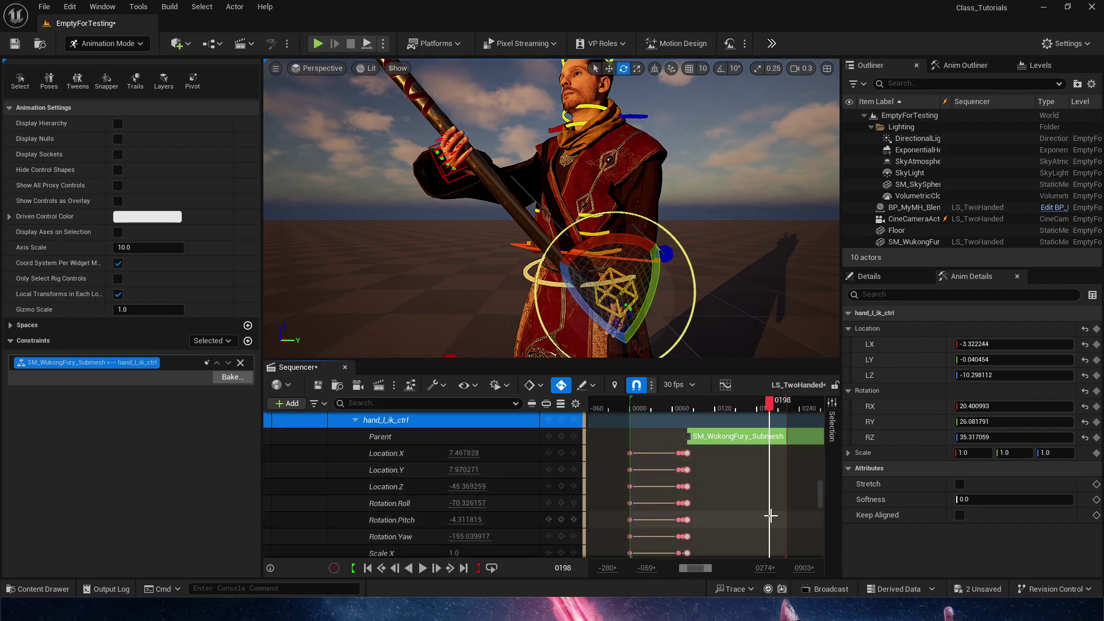
pyautogui.moveTo(762, 513); pyautogui.dragTo(643, 524, button='right')
pyautogui.moveTo(710, 506); pyautogui.dragTo(774, 503, button='right')
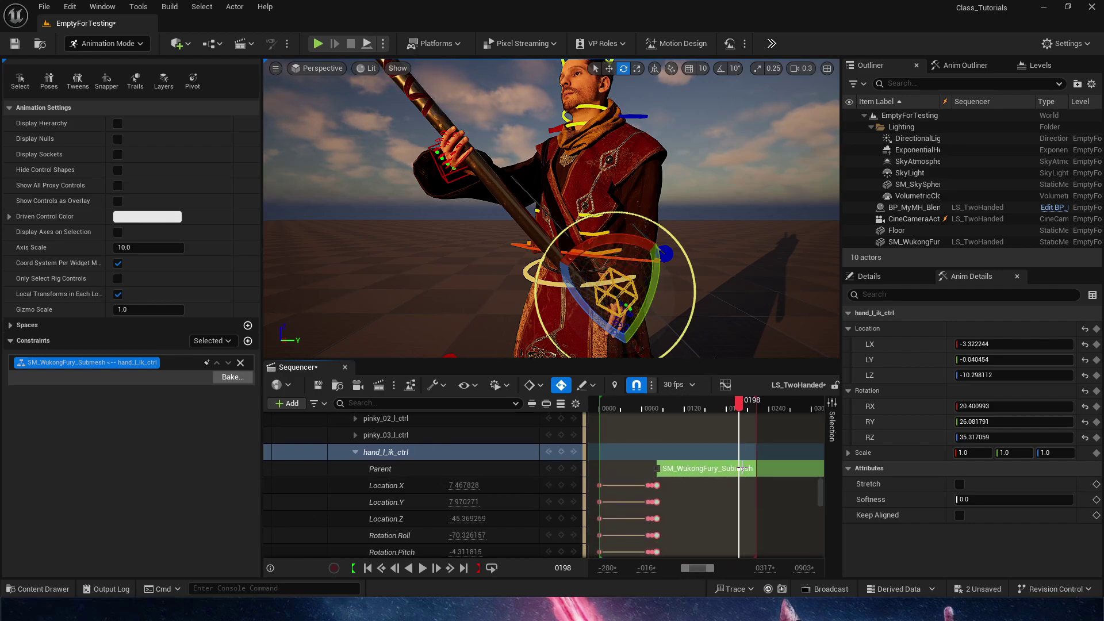
pyautogui.click(207, 363)
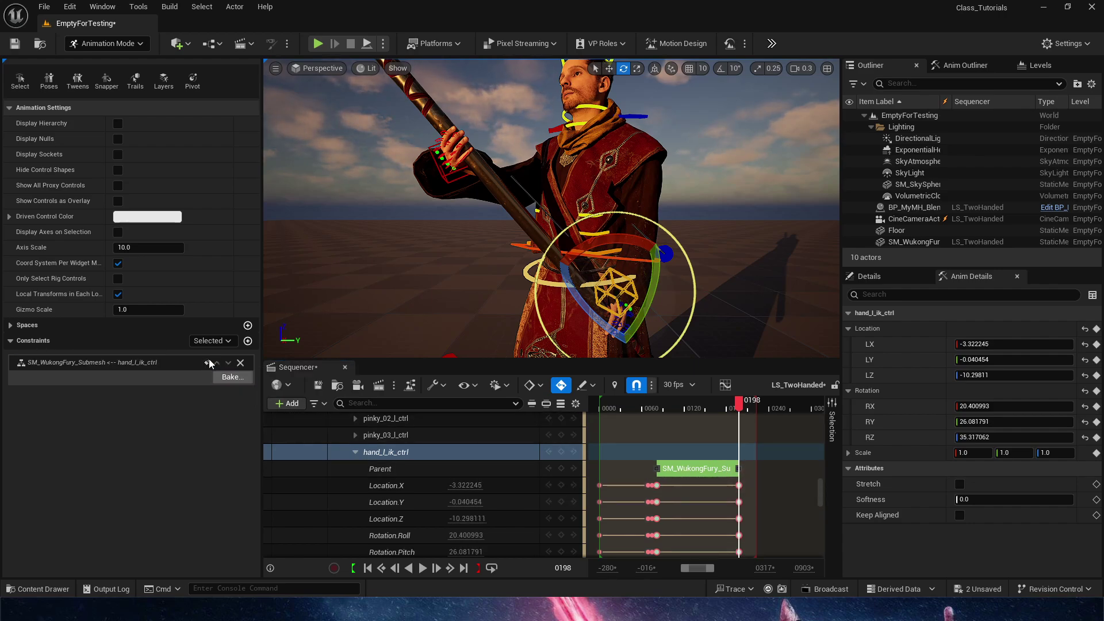
# At frame 223, rest the left hand beside the body at about X -4.4, Y -7.3, Z -1.7, rotated about 17.4, 11.4, 14.7
pyautogui.moveTo(745, 445); pyautogui.dragTo(664, 440, button='right')
pyautogui.moveTo(666, 402); pyautogui.dragTo(689, 410)
pyautogui.moveTo(707, 319); pyautogui.dragTo(707, 319, button='right')
pyautogui.press('w')
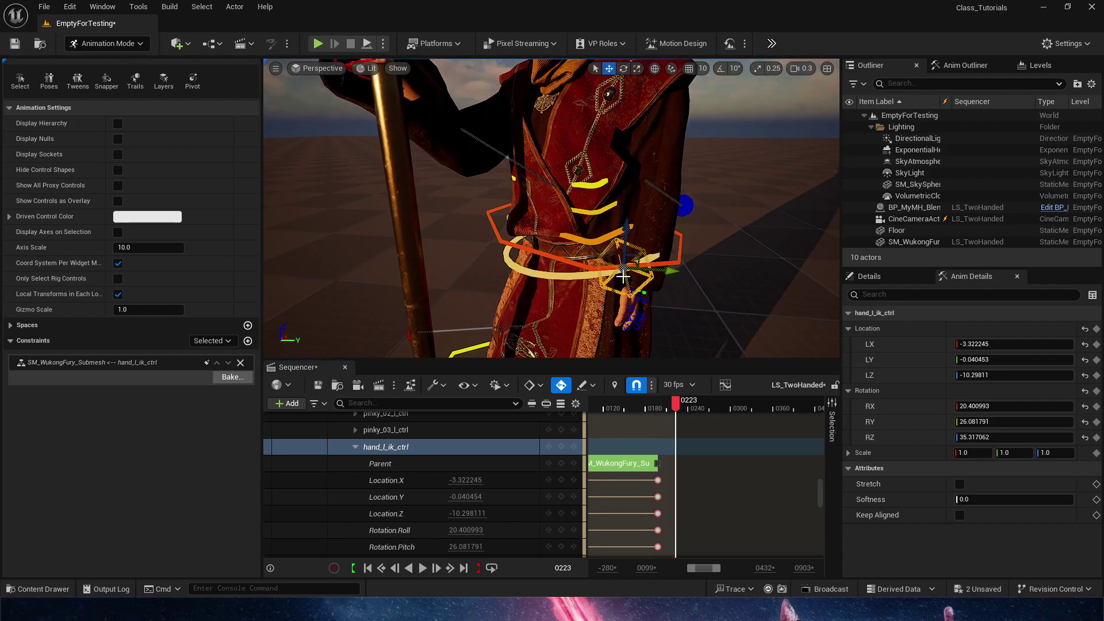
pyautogui.moveTo(659, 275); pyautogui.dragTo(705, 274)
pyautogui.moveTo(671, 234); pyautogui.dragTo(684, 302)
pyautogui.press('e')
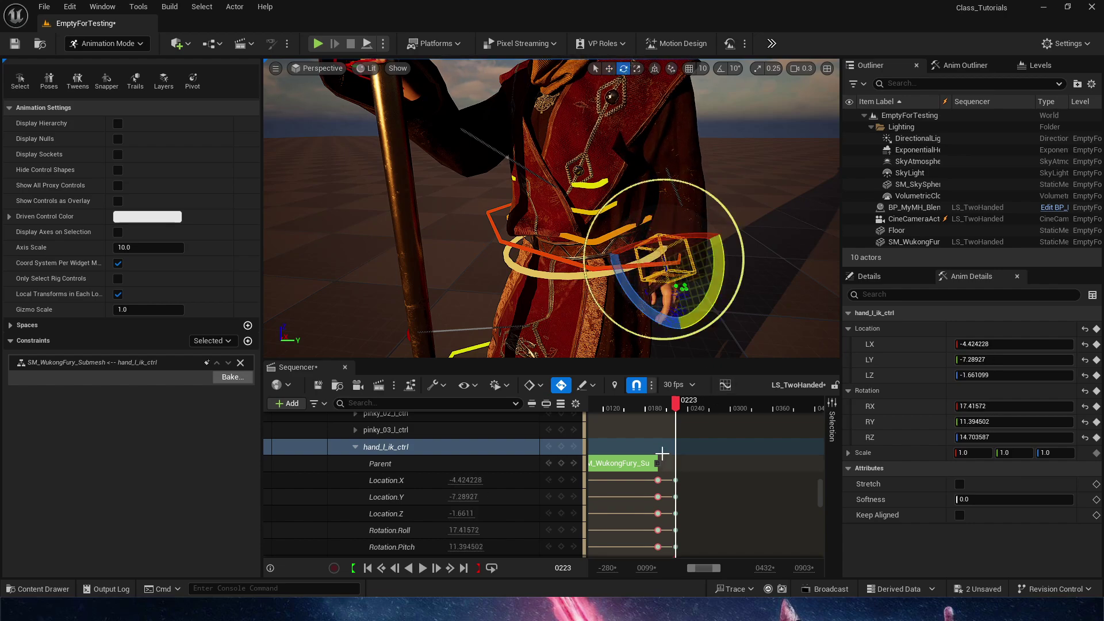